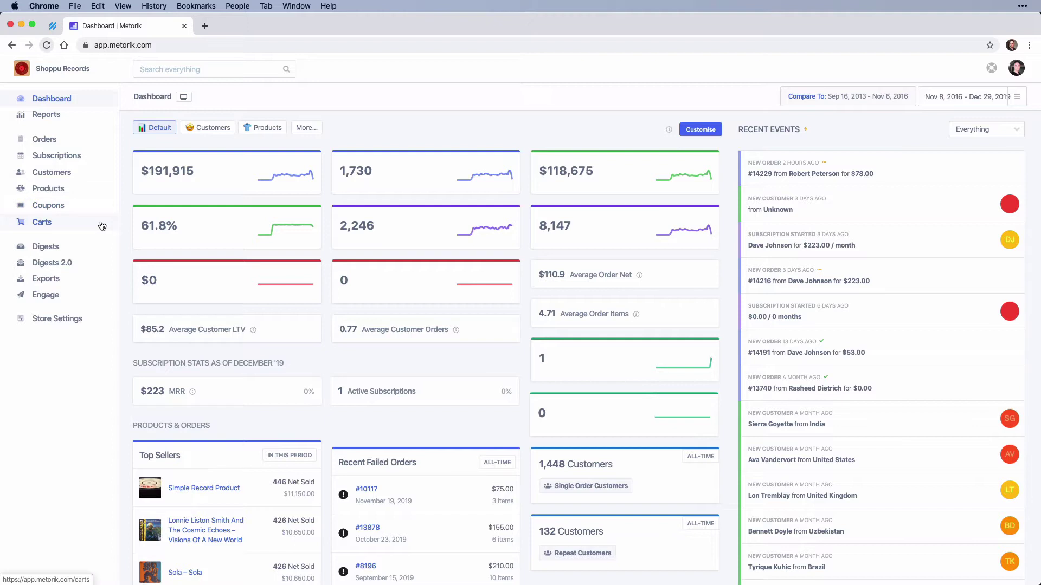
Step: Open the Customers list showing all 2,973 customers
{"action": "left_click", "coordinate": [101, 174]}
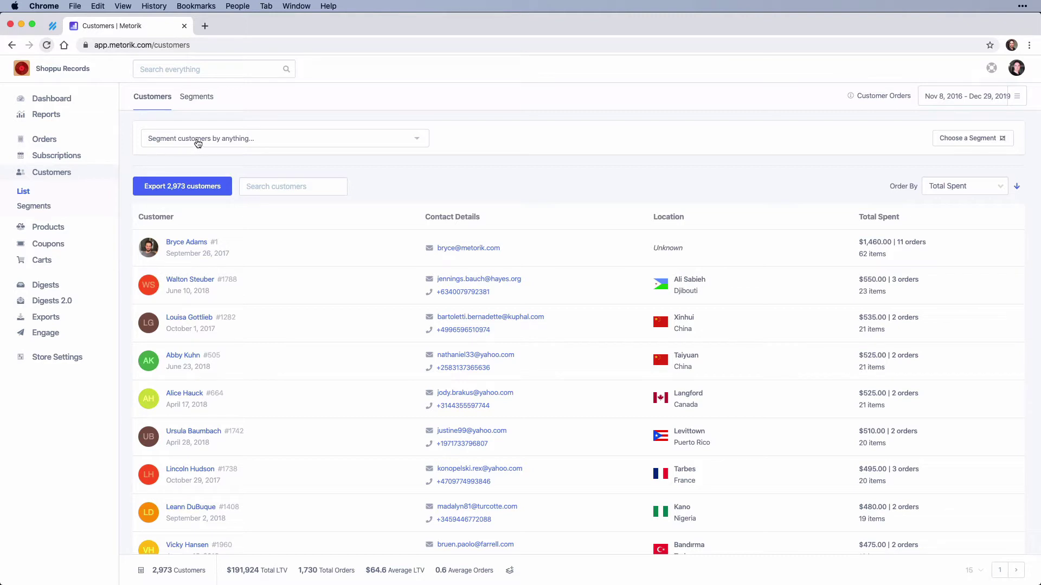
Step: Filter customers by Products Purchased: Henri Texier – Varech, leaving 203 customers
{"action": "left_click", "coordinate": [197, 142]}
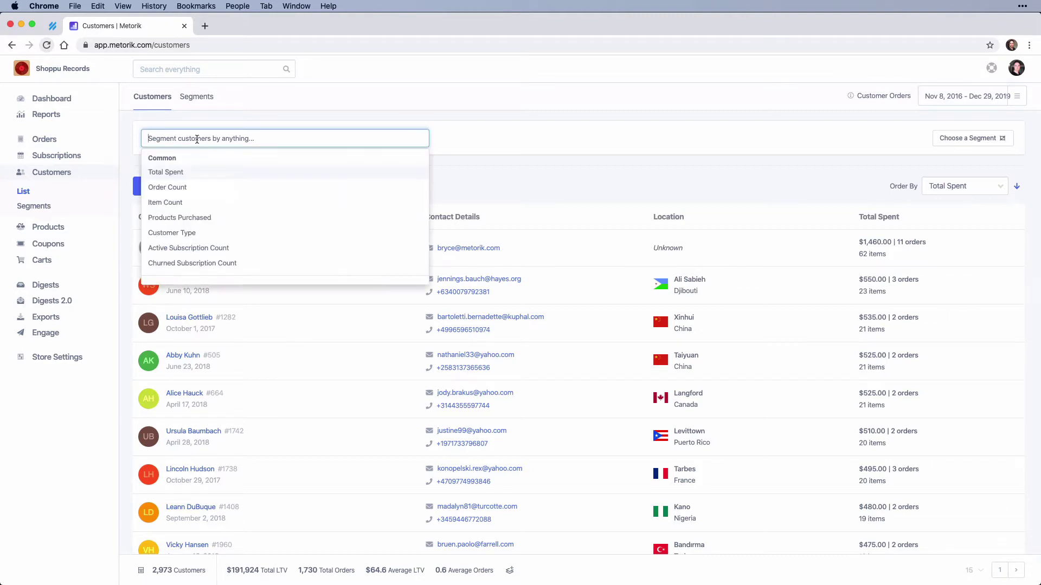
{"action": "type", "text": "pu"}
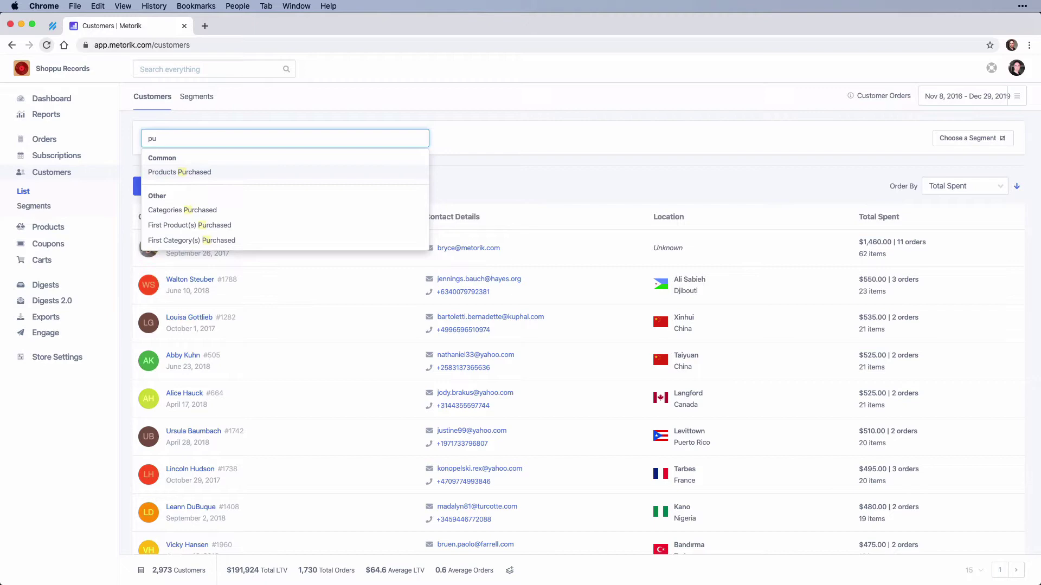
{"action": "left_click", "coordinate": [231, 172]}
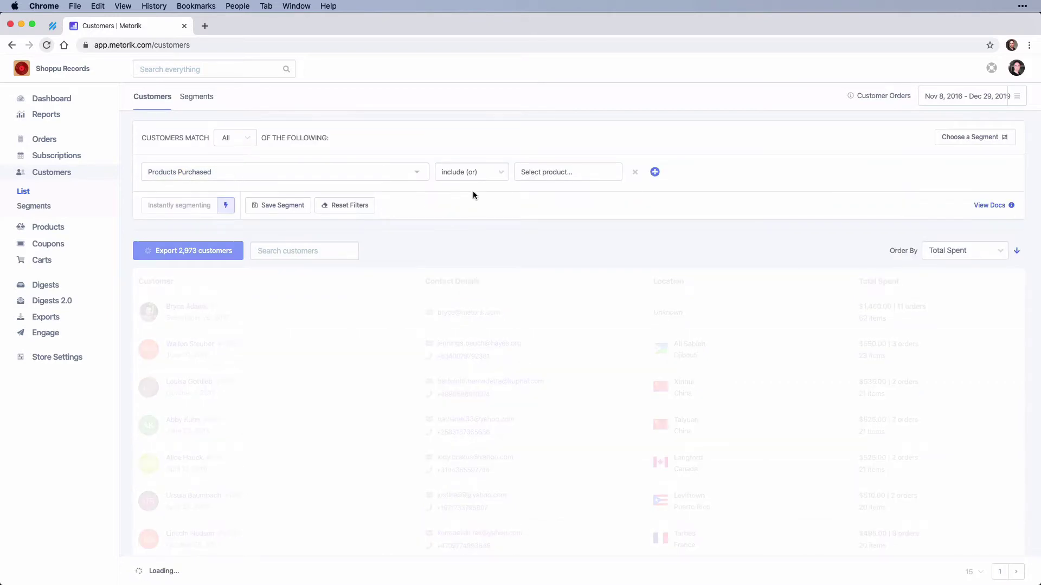
{"action": "left_click", "coordinate": [558, 171]}
{"action": "type", "text": "hen"}
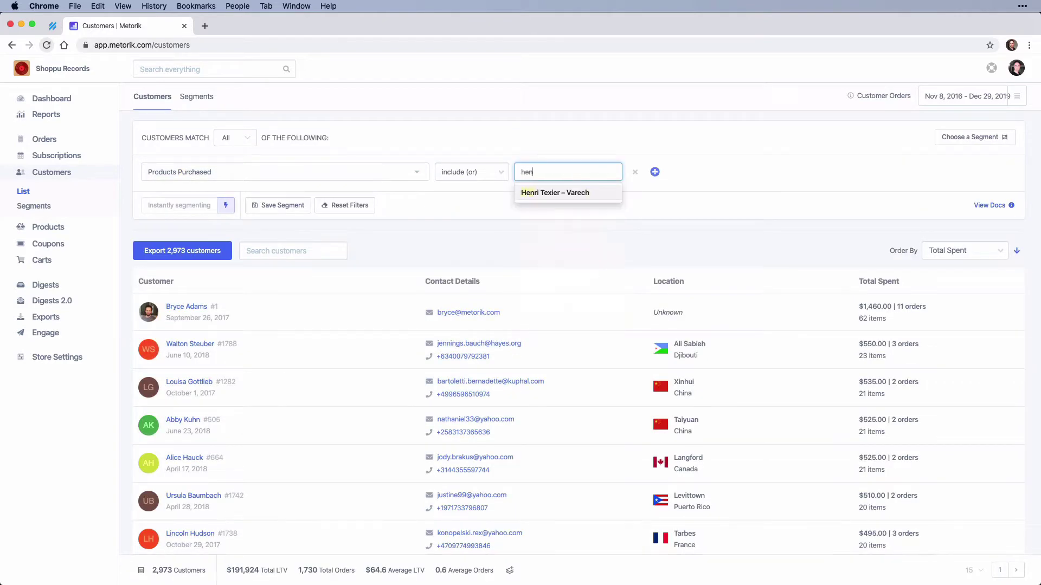
{"action": "left_click", "coordinate": [545, 194]}
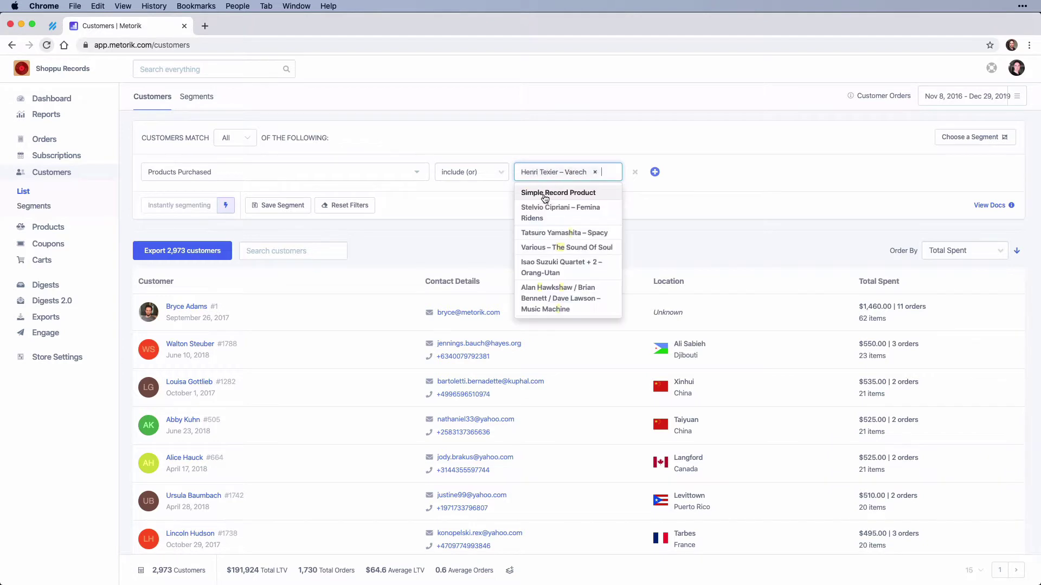
{"action": "left_click", "coordinate": [460, 204]}
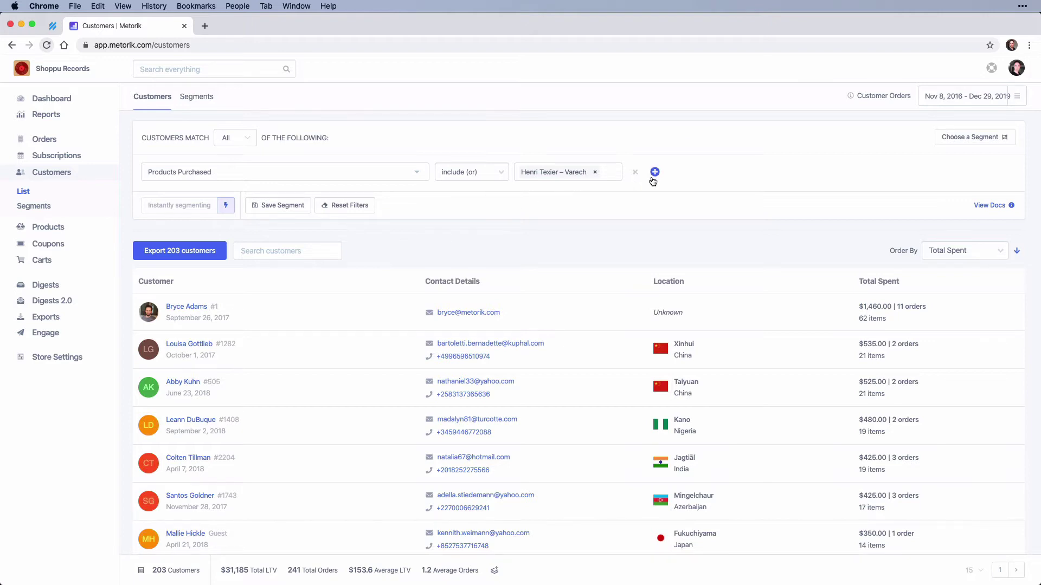
Step: Add a Last Ordered filter set to over 6 months ago, narrowing the list to 143 customers
{"action": "left_click", "coordinate": [655, 172]}
{"action": "left_click", "coordinate": [234, 197]}
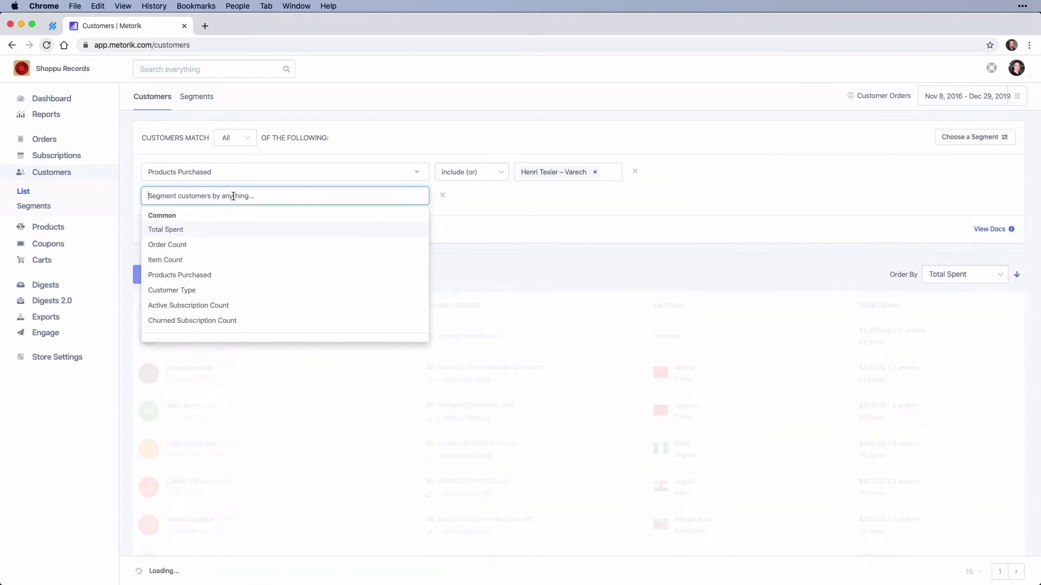
{"action": "type", "text": "last order"}
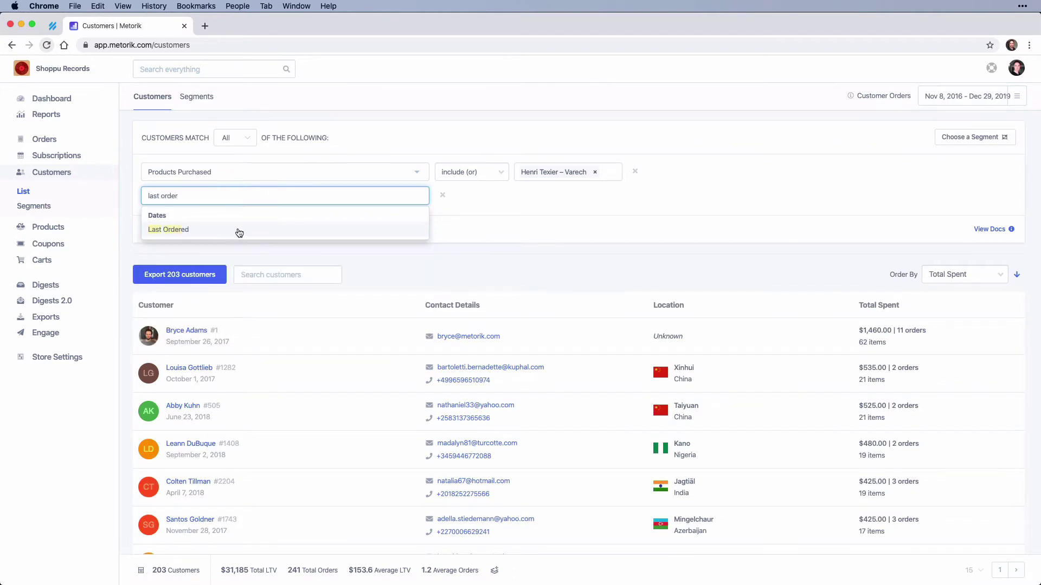
{"action": "left_click", "coordinate": [239, 232]}
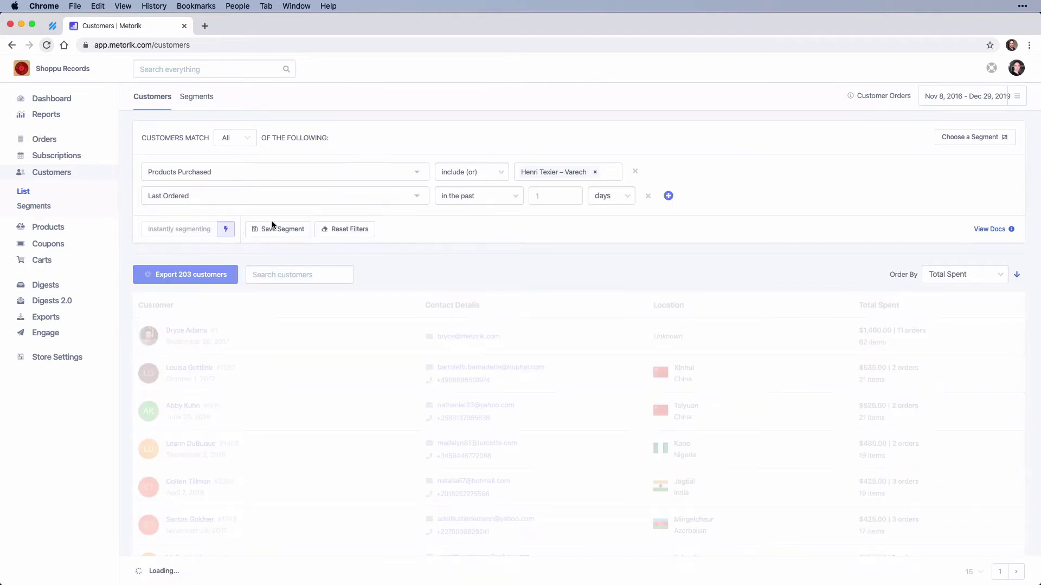
{"action": "left_click", "coordinate": [490, 197]}
{"action": "left_click", "coordinate": [448, 205]}
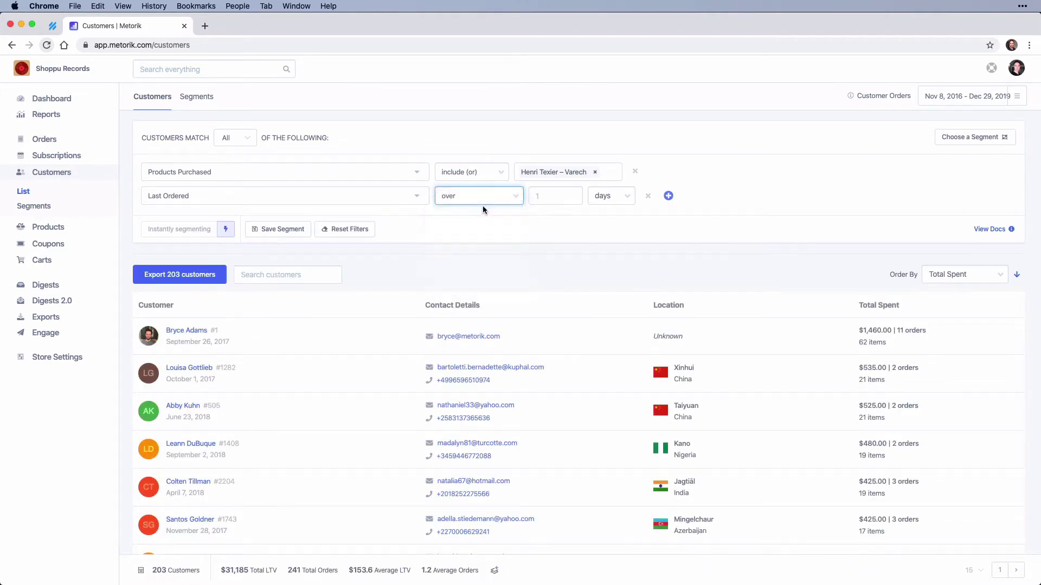
{"action": "double_click", "coordinate": [562, 195]}
{"action": "type", "text": "6"}
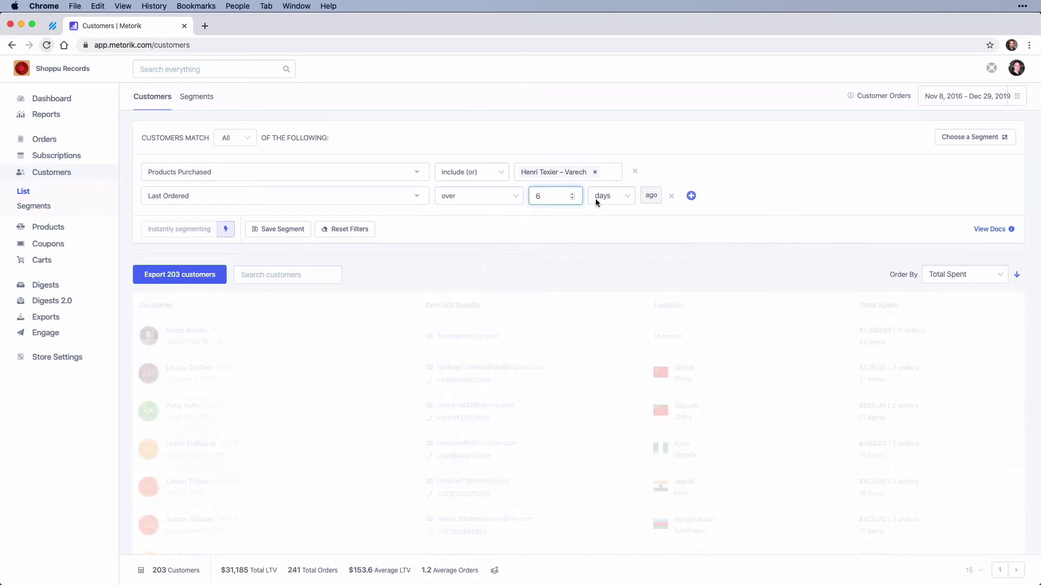
{"action": "left_click", "coordinate": [598, 196]}
{"action": "left_click", "coordinate": [607, 216]}
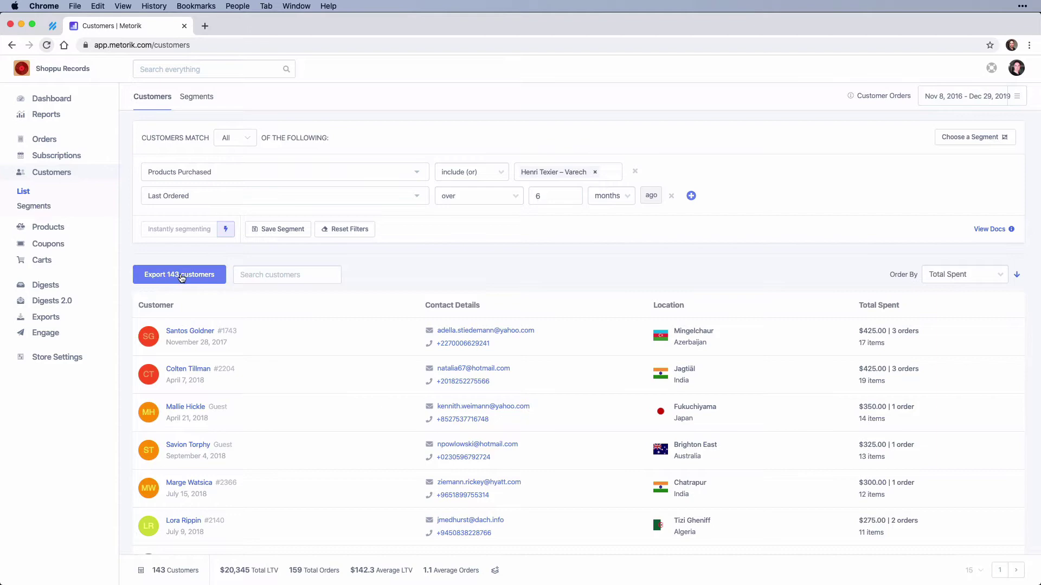
Step: Start exporting the 143 customers as a recurring automatic export
{"action": "left_click", "coordinate": [181, 276]}
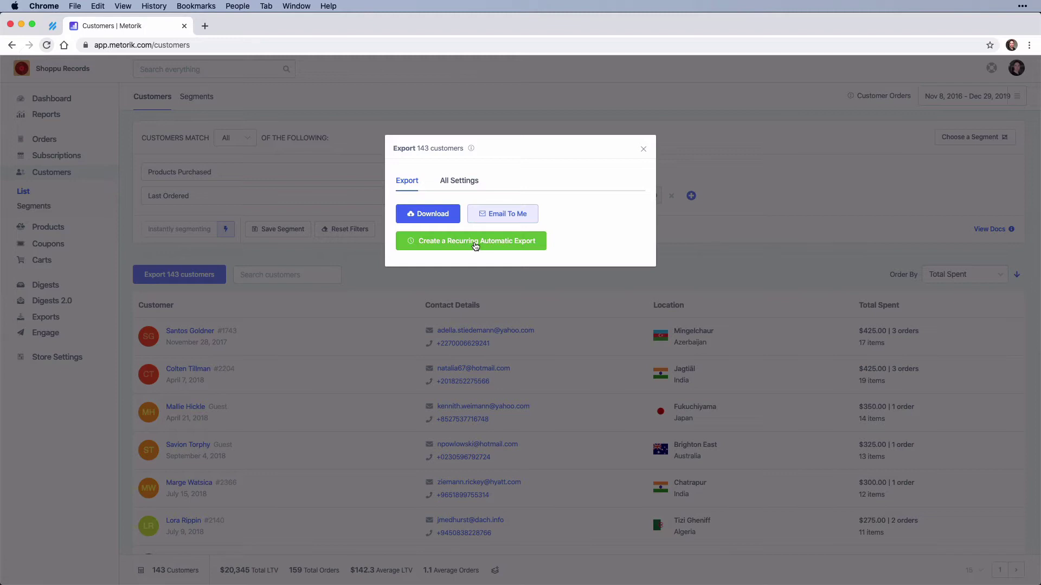
{"action": "left_click", "coordinate": [475, 243]}
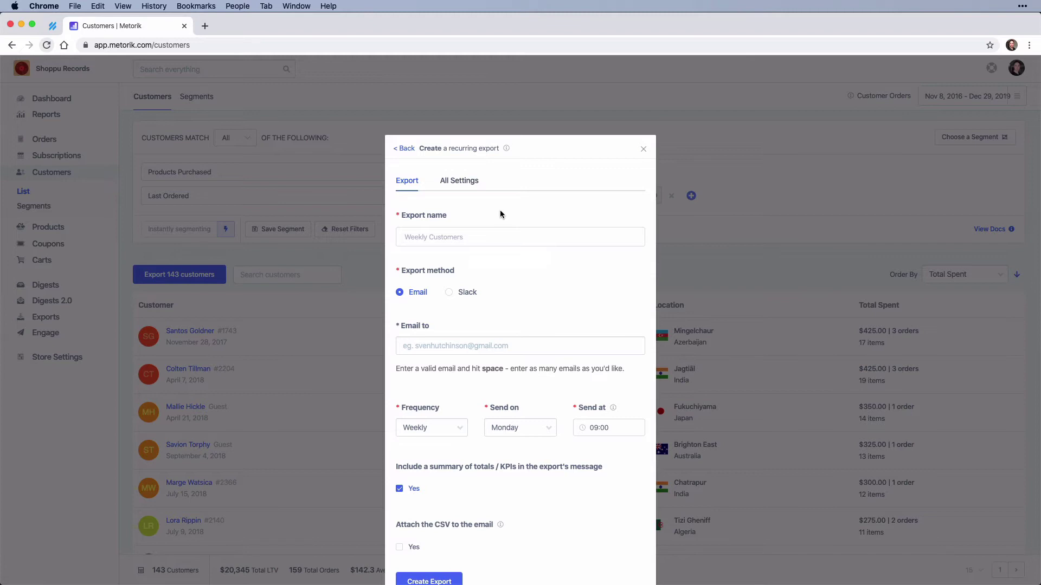
Step: Name the recurring export 'Henri Customer 6 months'
{"action": "left_click", "coordinate": [461, 234]}
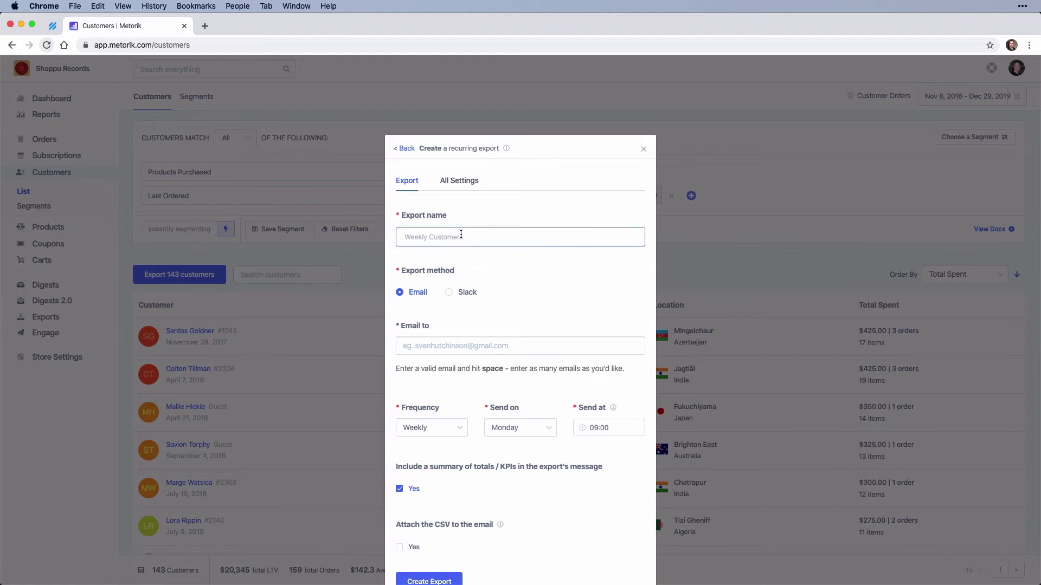
{"action": "type", "text": "Henri"}
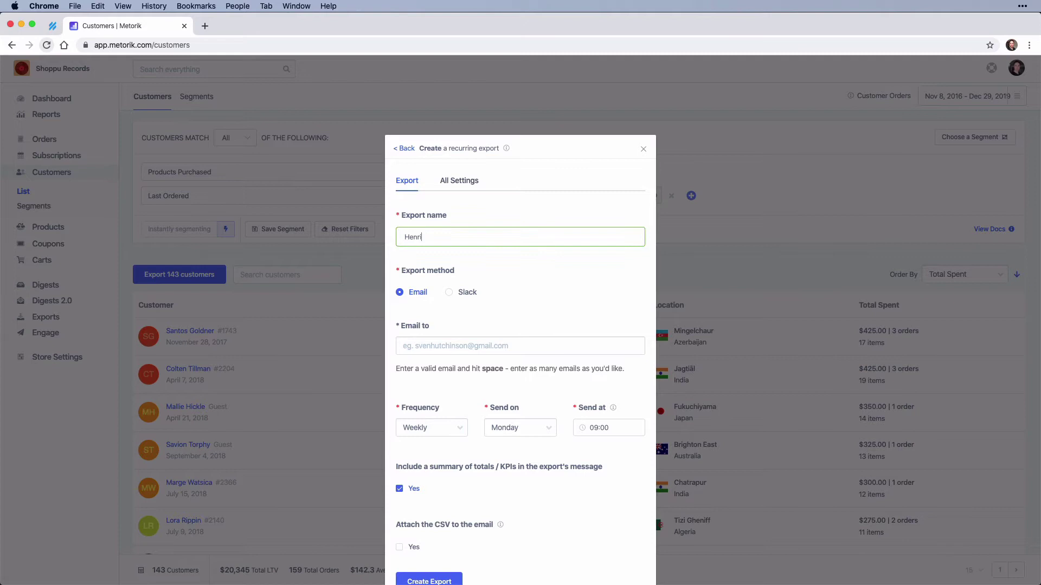
{"action": "type", "text": " Customer 6 months"}
{"action": "scroll", "coordinate": [492, 279], "scroll_direction": "down", "scroll_amount": 1}
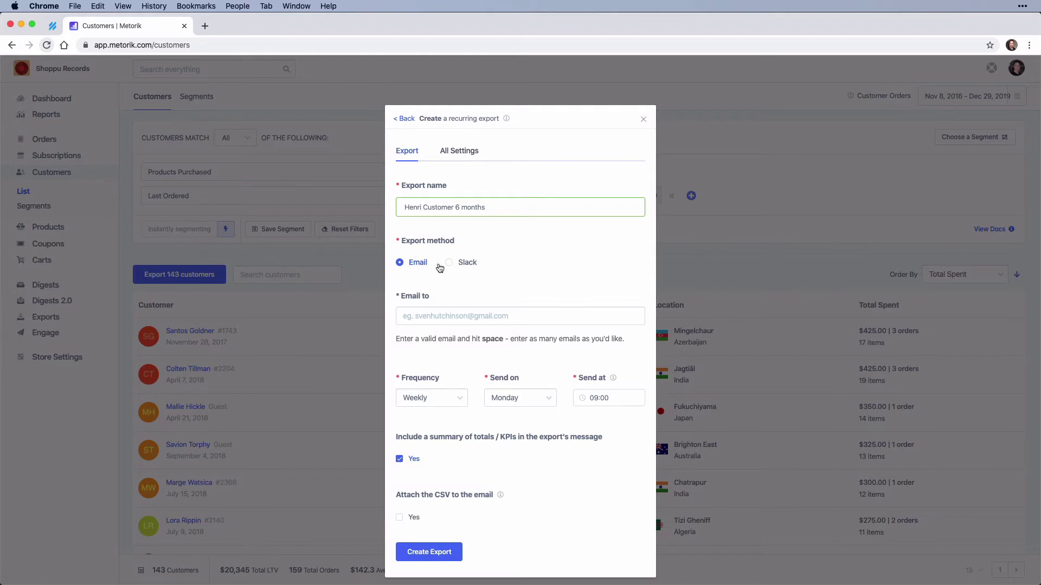
Step: Add two recipient e-mail addresses to the export
{"action": "left_click", "coordinate": [420, 313]}
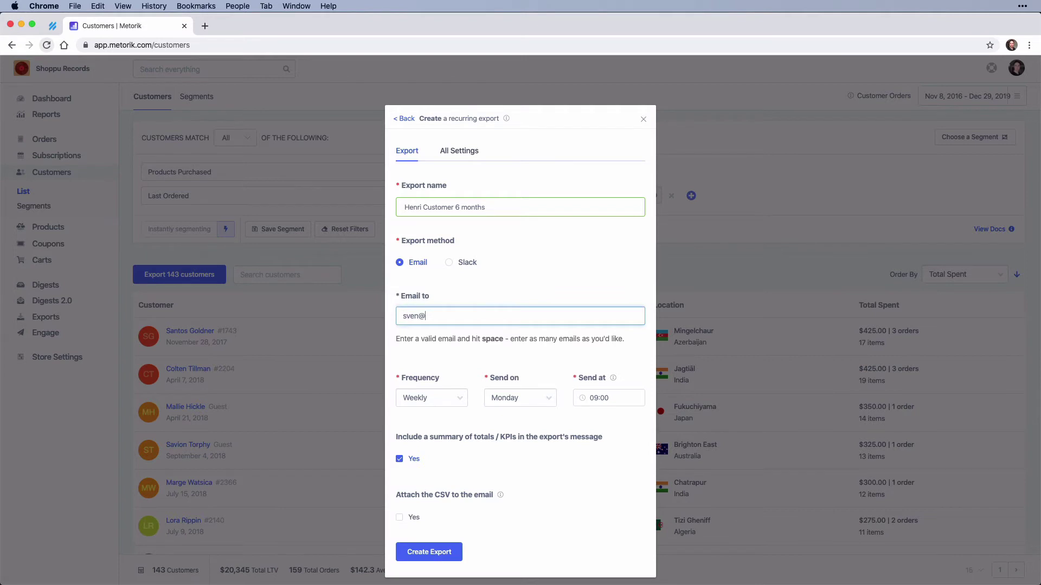
{"action": "key", "text": "space"}
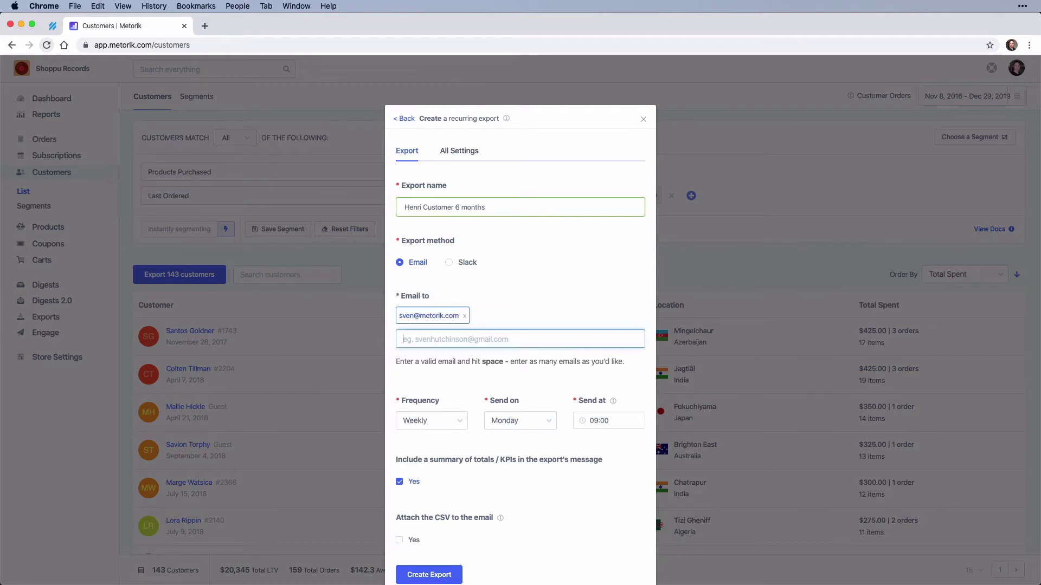
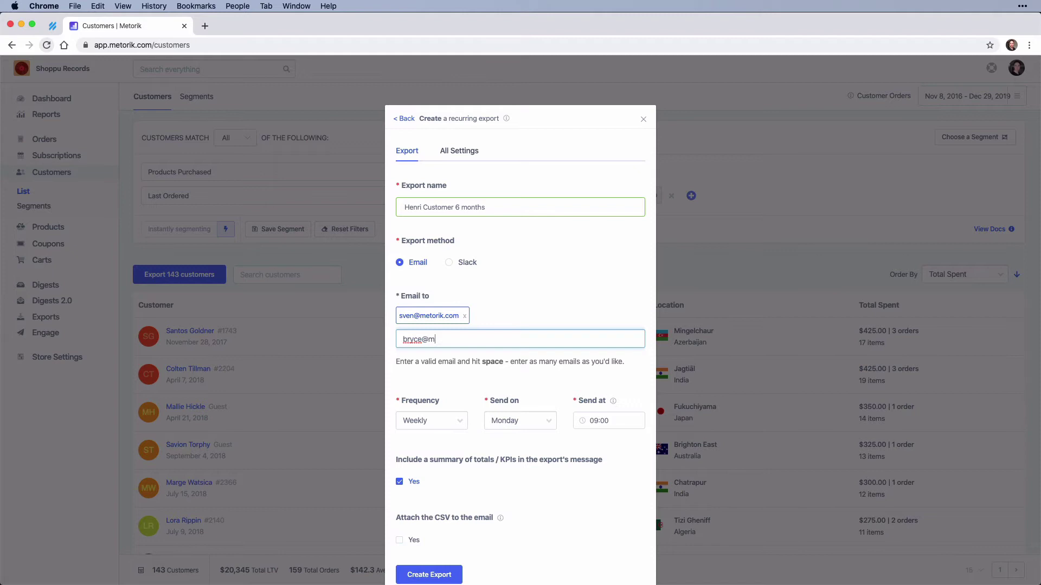
{"action": "key", "text": "space"}
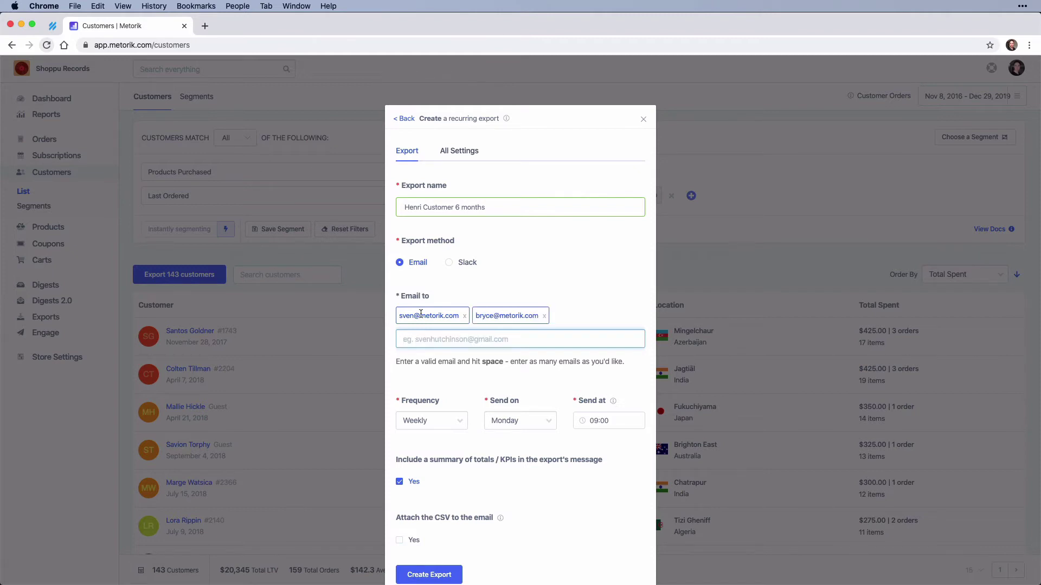
{"action": "scroll", "coordinate": [451, 358], "scroll_direction": "down", "scroll_amount": 2}
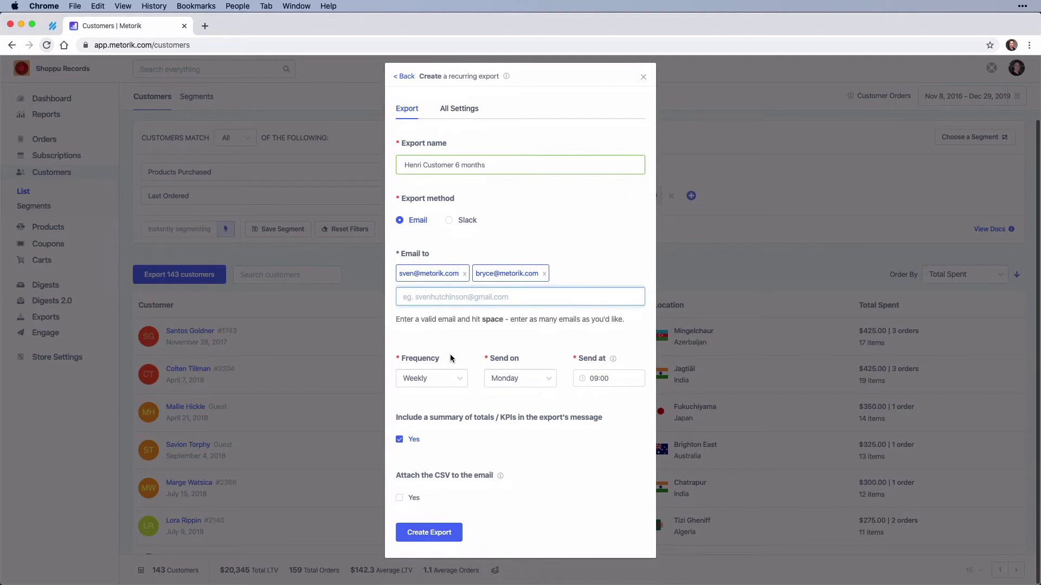
Step: Set the export frequency to Monthly, sending on the 1st at 09:00
{"action": "left_click", "coordinate": [447, 387]}
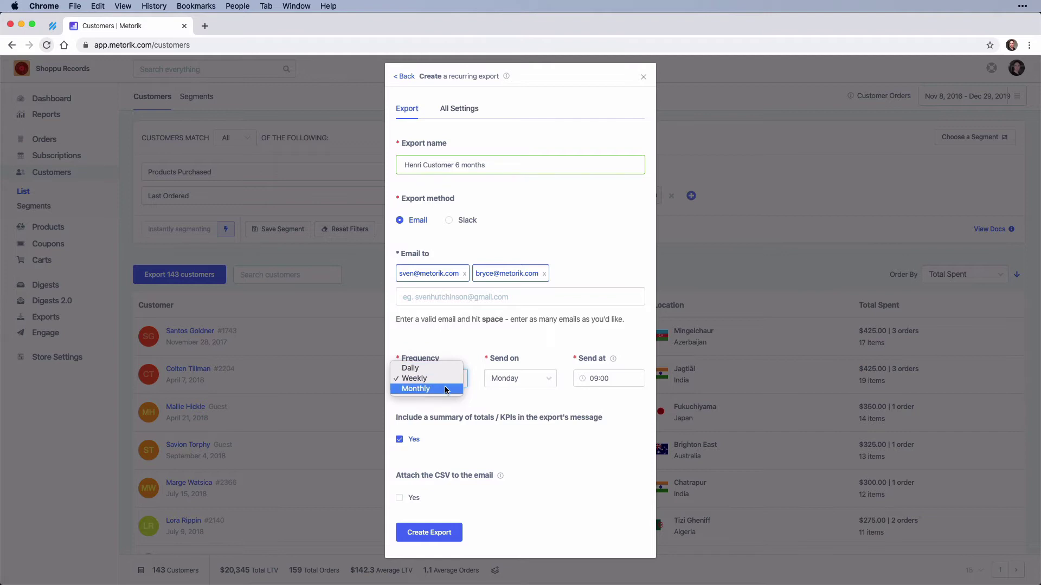
{"action": "left_click", "coordinate": [445, 388]}
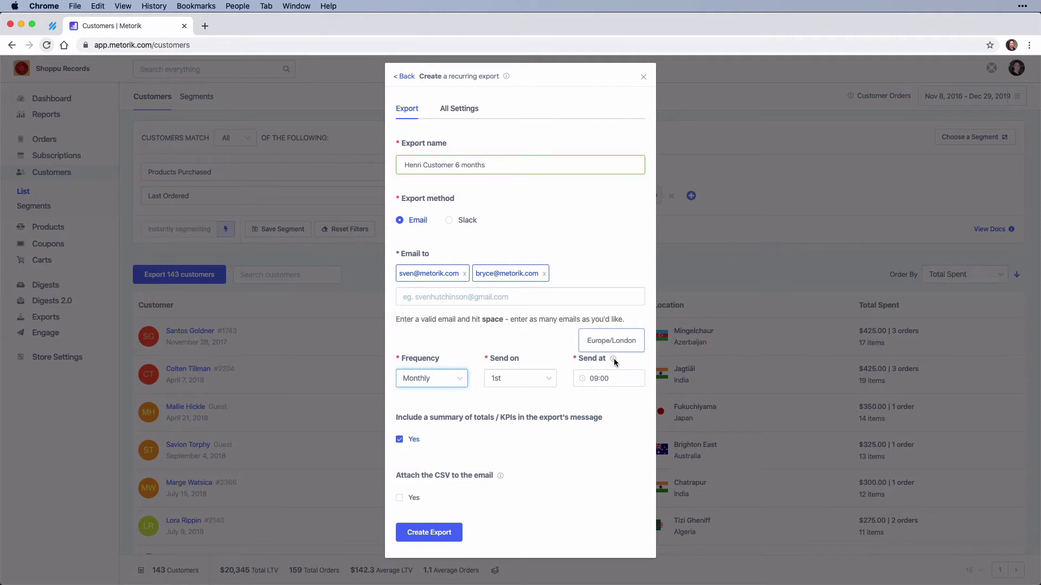
{"action": "scroll", "coordinate": [519, 401], "scroll_direction": "down", "scroll_amount": 2}
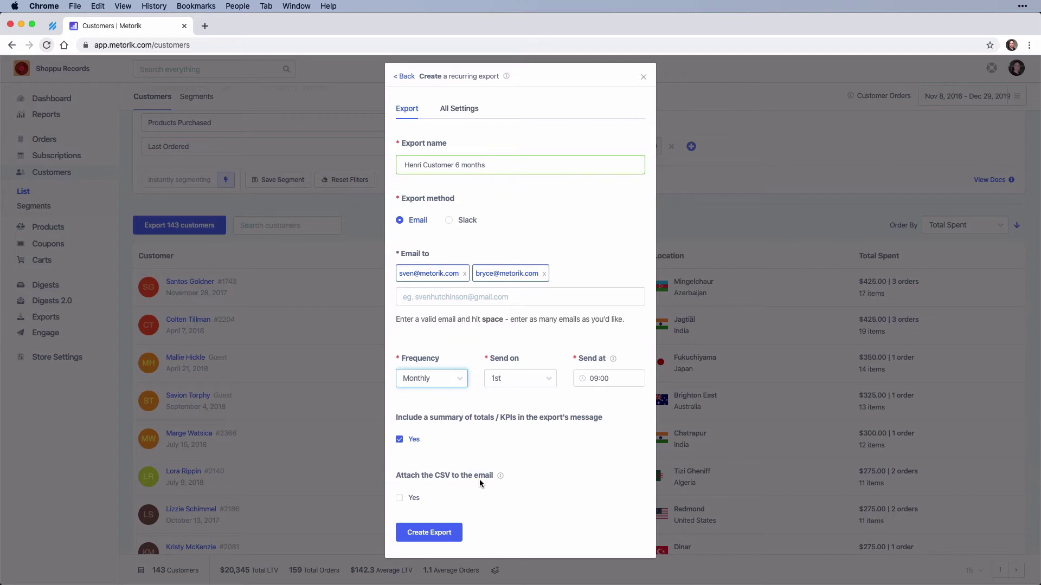
{"action": "mouse_move", "coordinate": [500, 477]}
{"action": "left_click", "coordinate": [436, 534]}
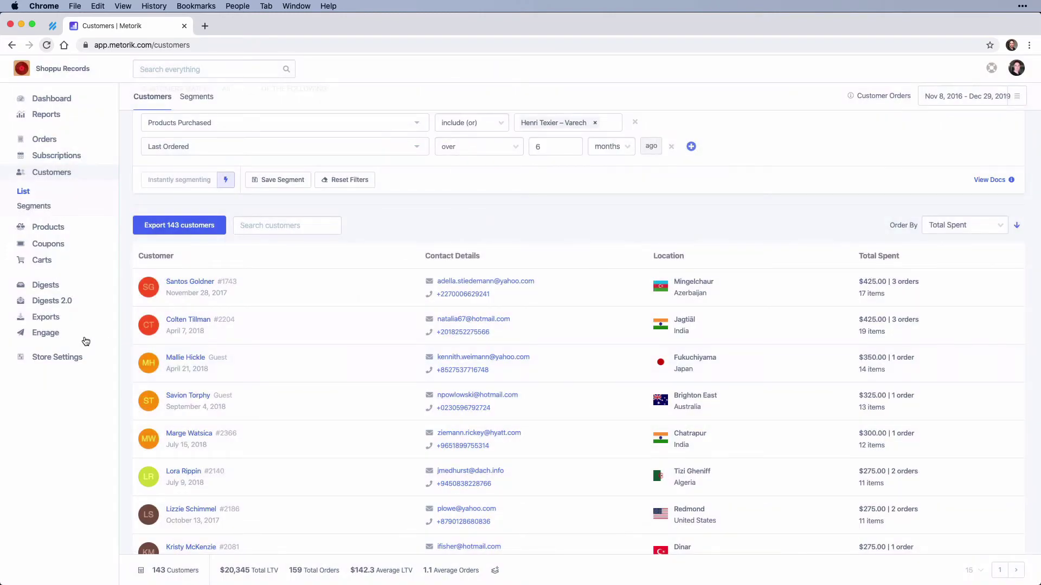
{"action": "left_click", "coordinate": [59, 317]}
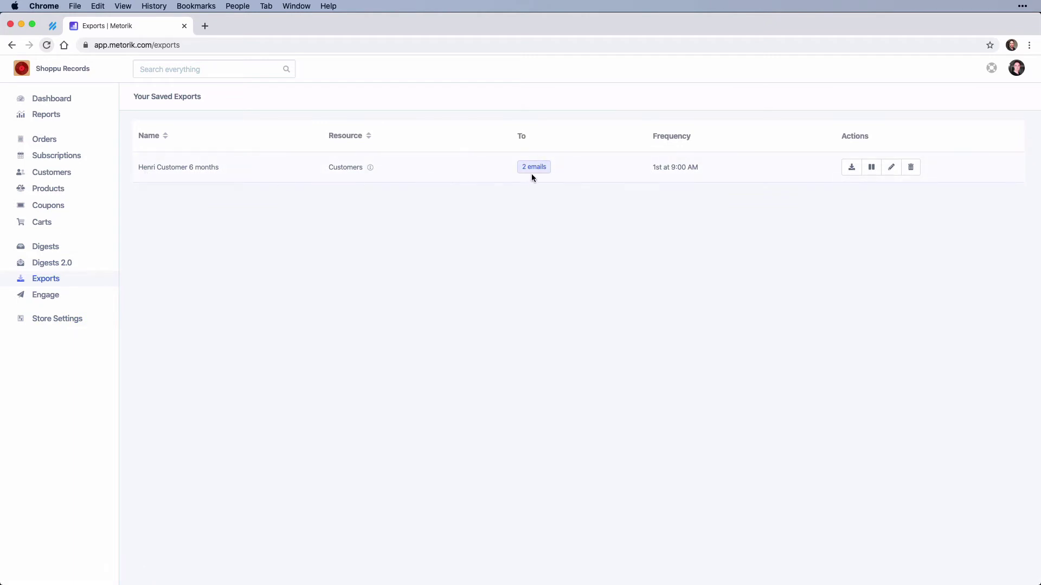
Step: Open the Orders list showing all 1,745 orders
{"action": "mouse_move", "coordinate": [661, 168]}
{"action": "left_click", "coordinate": [52, 141]}
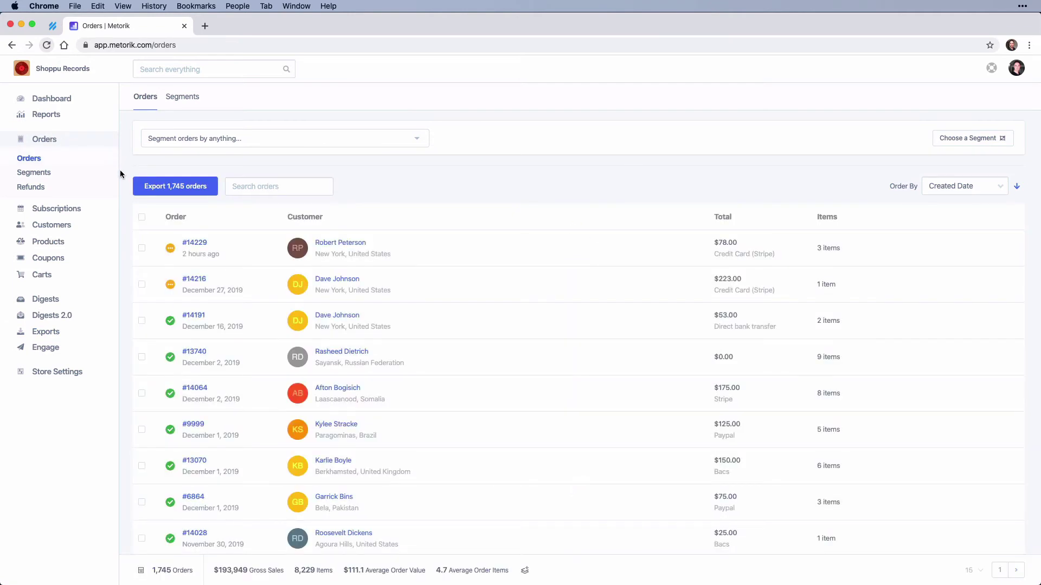
{"action": "scroll", "coordinate": [121, 173], "scroll_direction": "down", "scroll_amount": 1}
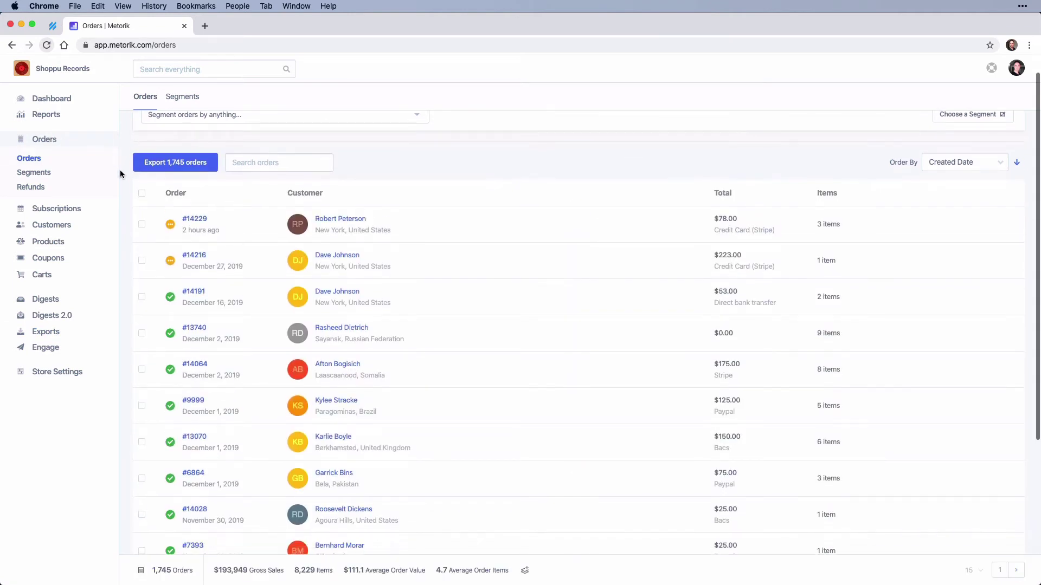
{"action": "scroll", "coordinate": [121, 174], "scroll_direction": "up", "scroll_amount": 1}
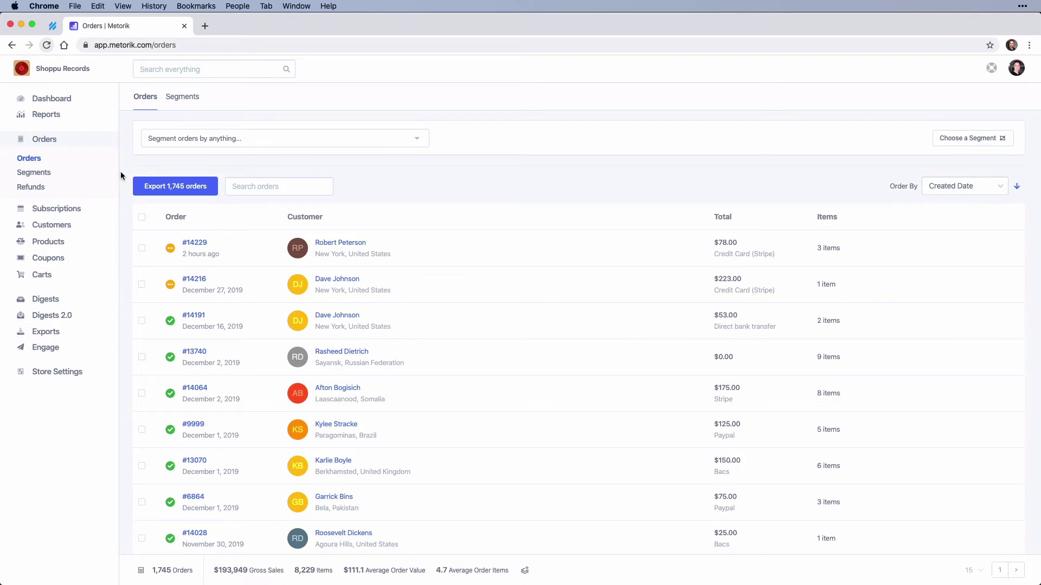
Step: Filter orders to _stripe_fee greater than 1, leaving 2 orders, and open their export
{"action": "left_click", "coordinate": [184, 141]}
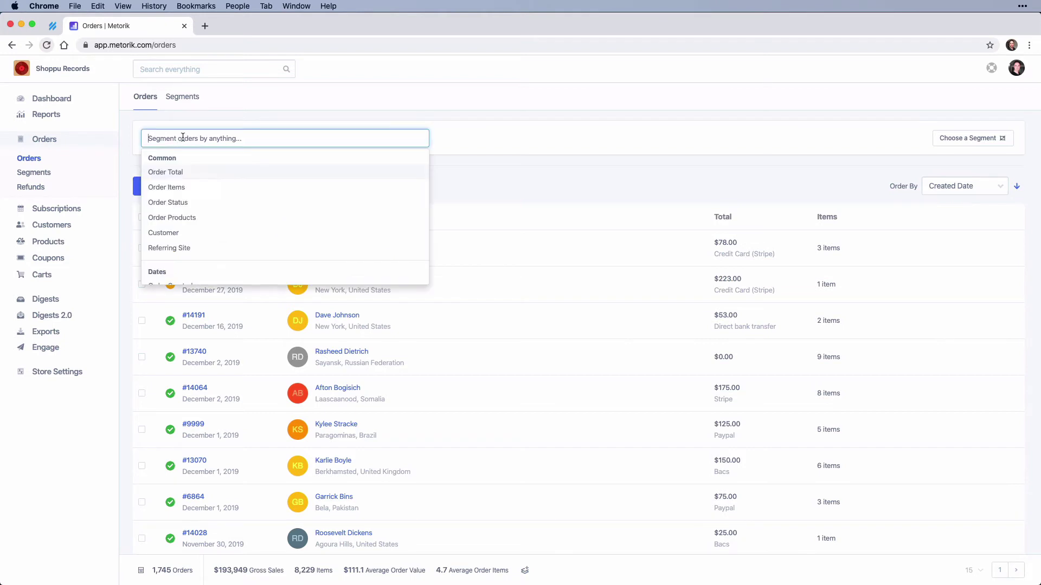
{"action": "type", "text": "st"}
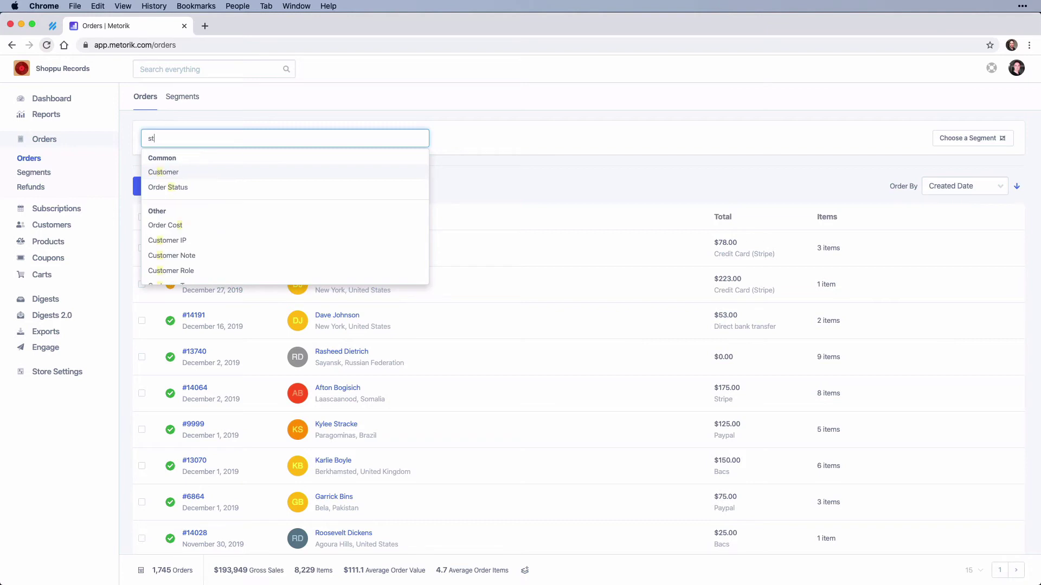
{"action": "type", "text": "ri"}
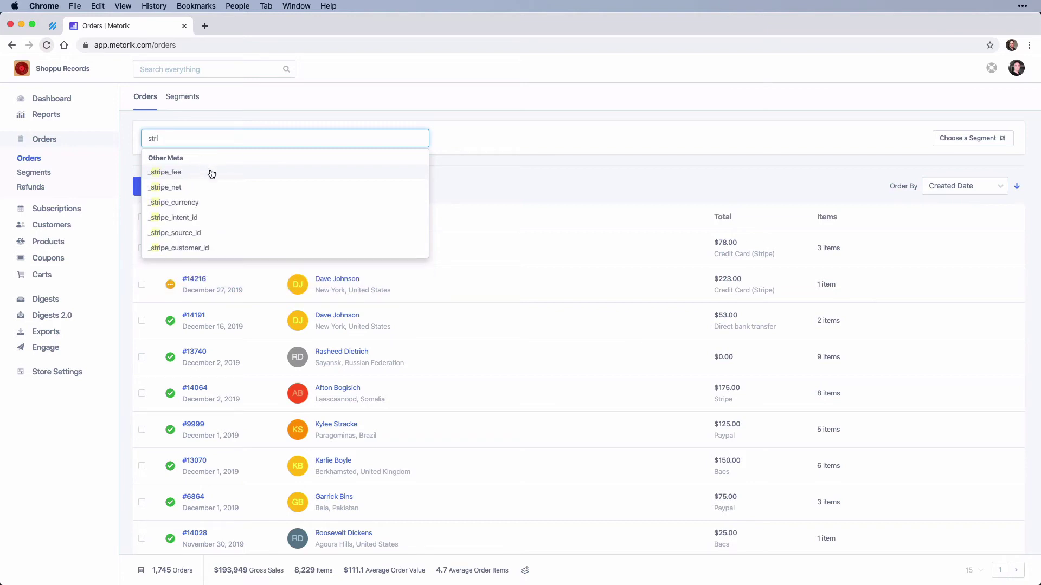
{"action": "left_click", "coordinate": [210, 172]}
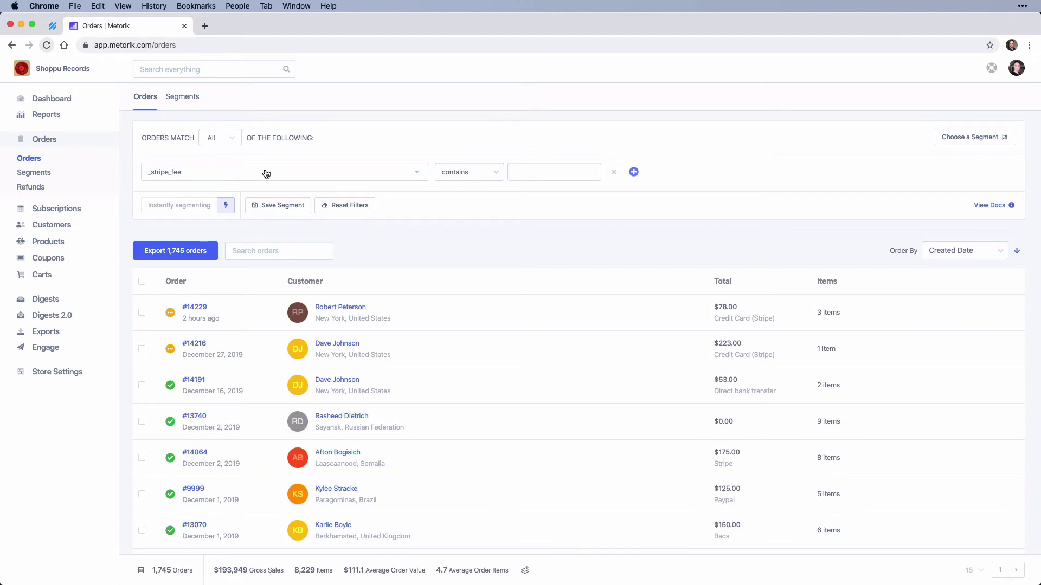
{"action": "left_click", "coordinate": [450, 174]}
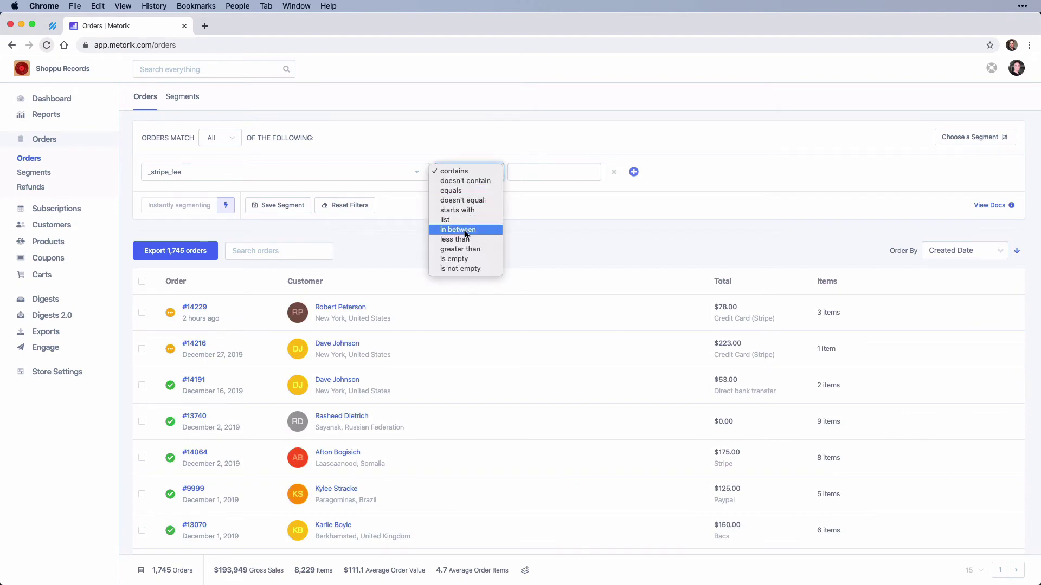
{"action": "left_click", "coordinate": [470, 251]}
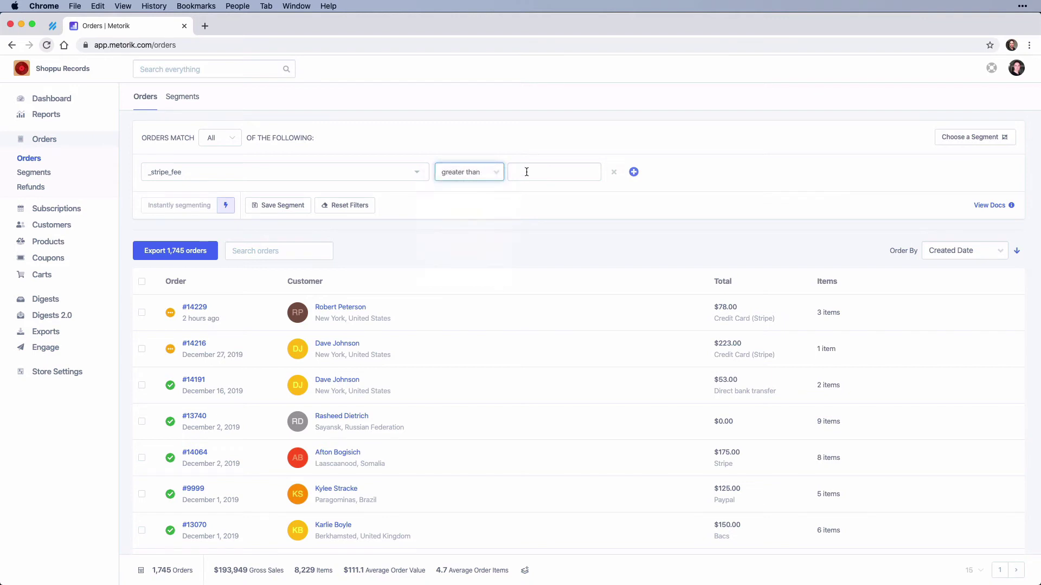
{"action": "type", "text": "1"}
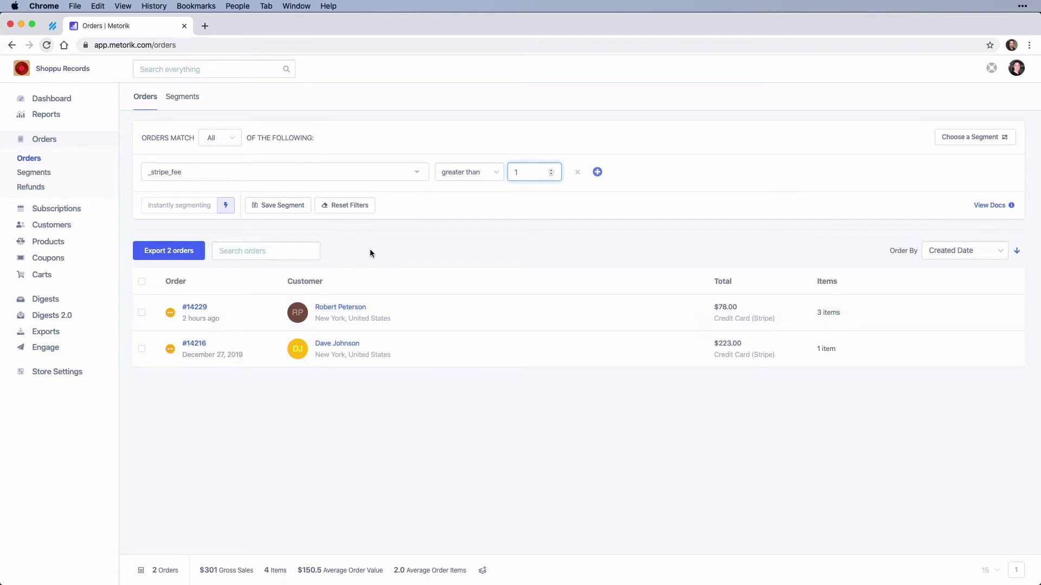
{"action": "left_click", "coordinate": [162, 253]}
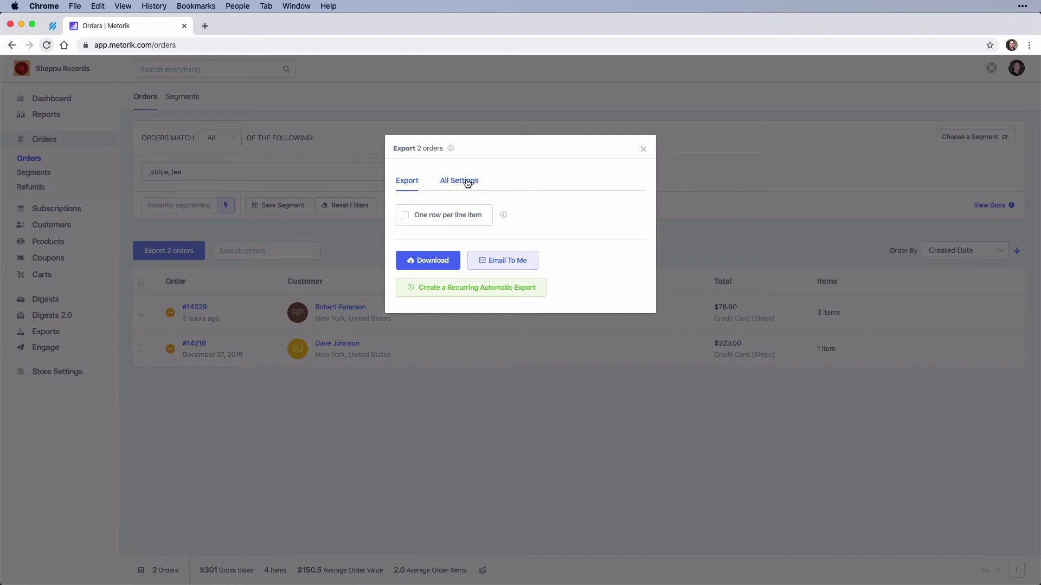
Step: Under All Settings, include the _stripe_fee meta key in the orders export
{"action": "left_click", "coordinate": [467, 183]}
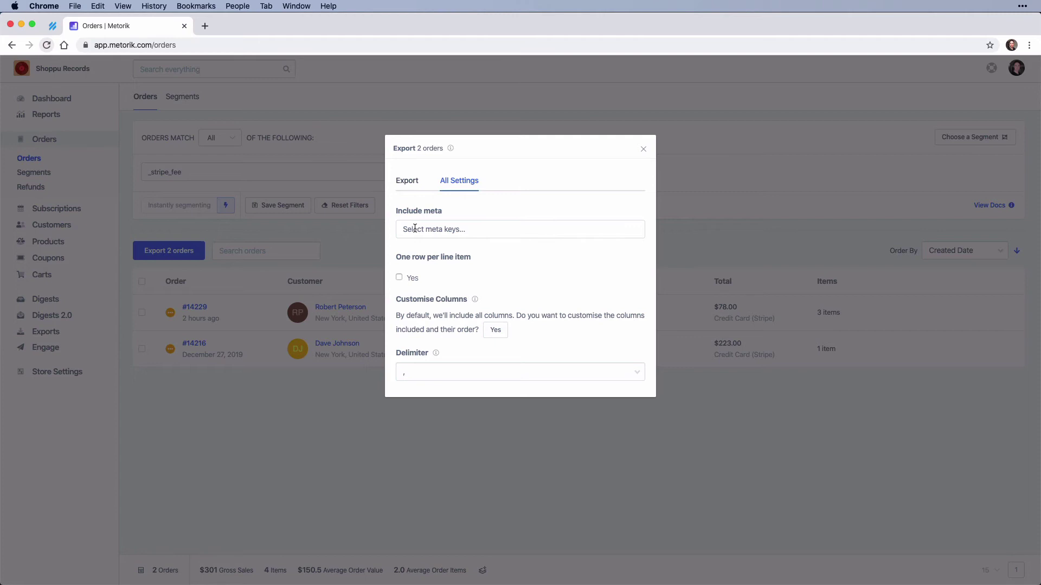
{"action": "left_click", "coordinate": [415, 229]}
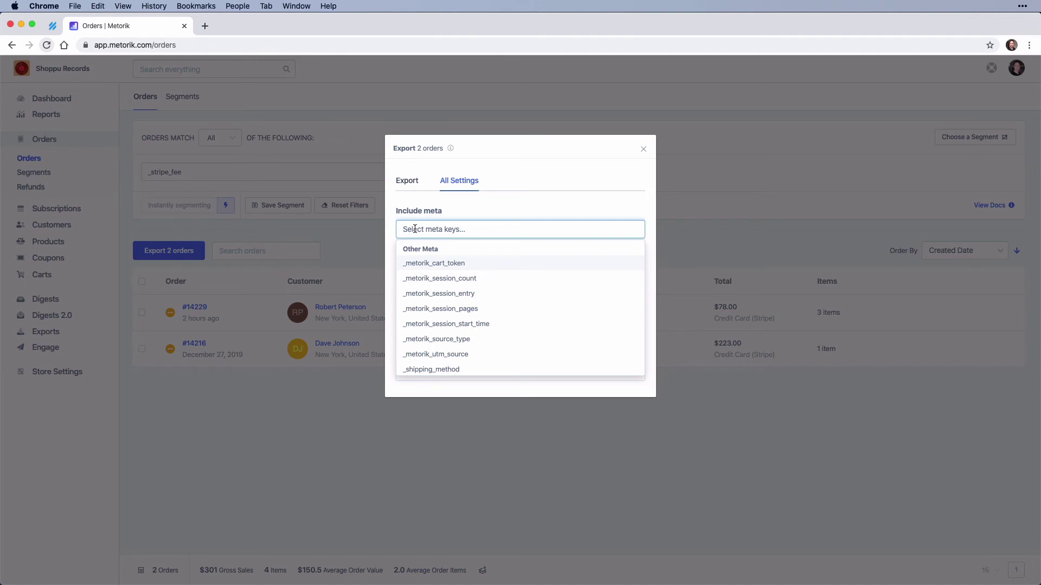
{"action": "type", "text": "str"}
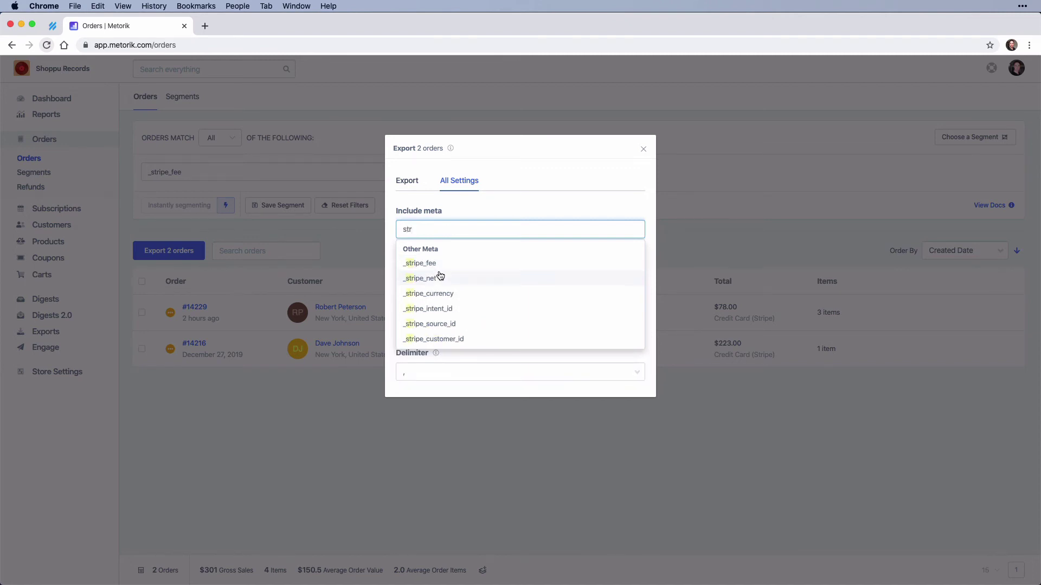
{"action": "left_click", "coordinate": [437, 264]}
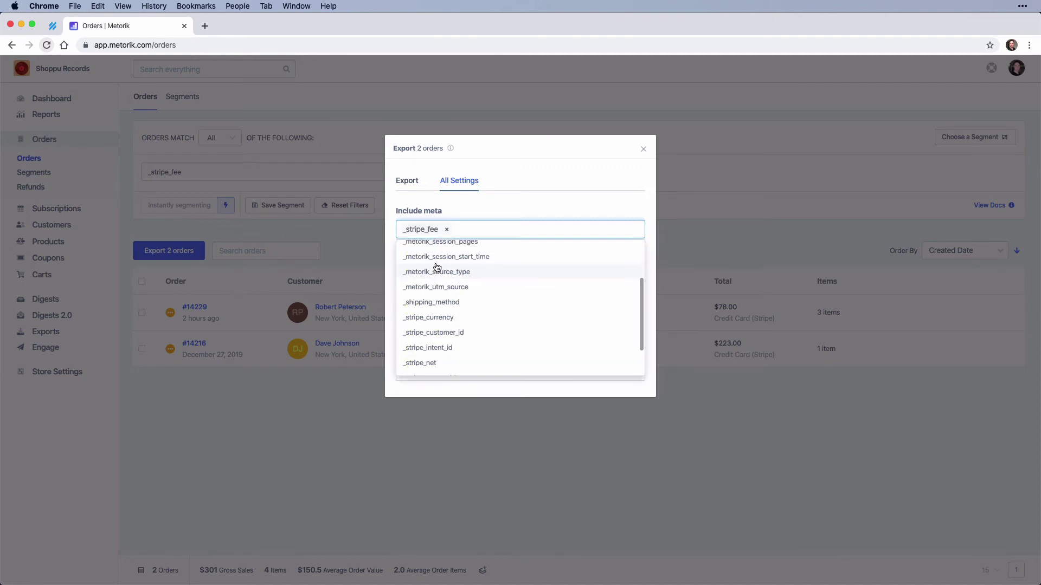
{"action": "left_click", "coordinate": [388, 242]}
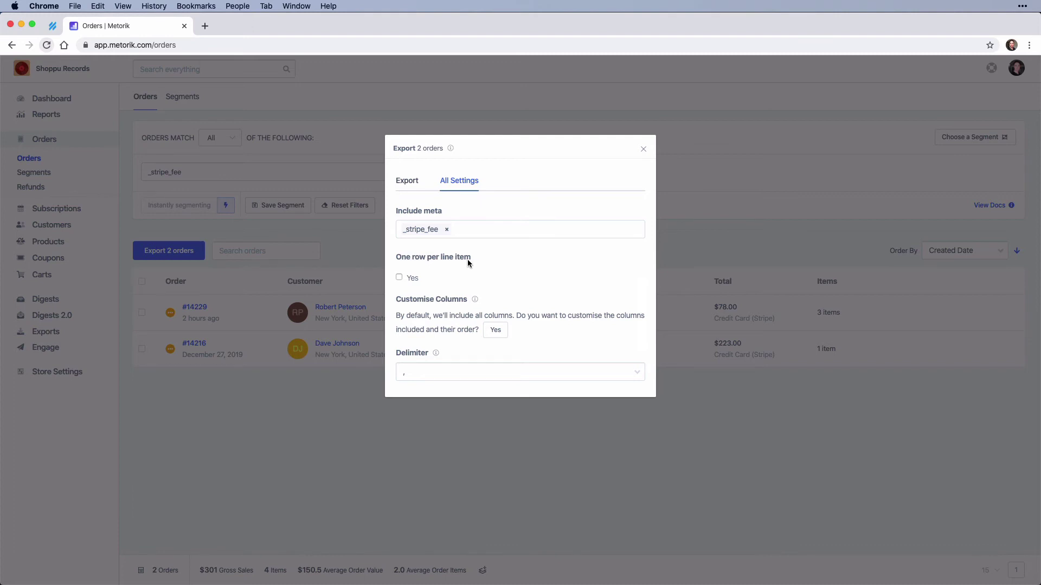
Step: Close the export dialog to return to the 2 filtered orders
{"action": "left_click", "coordinate": [362, 271]}
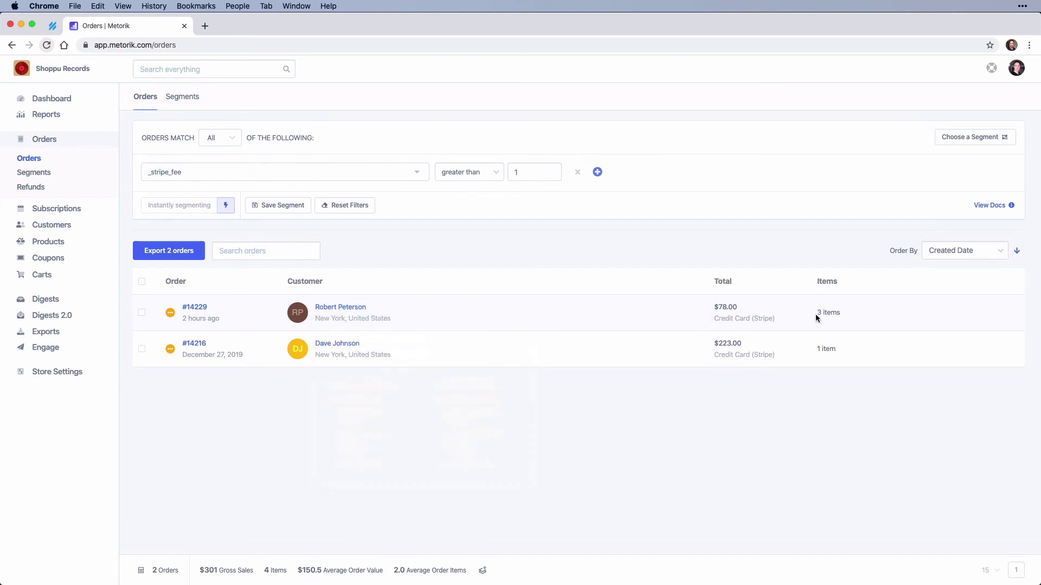
{"action": "mouse_move", "coordinate": [826, 316]}
Step: Download a CSV of the 2 filtered orders with the _stripe_fee meta included
{"action": "left_click", "coordinate": [166, 247]}
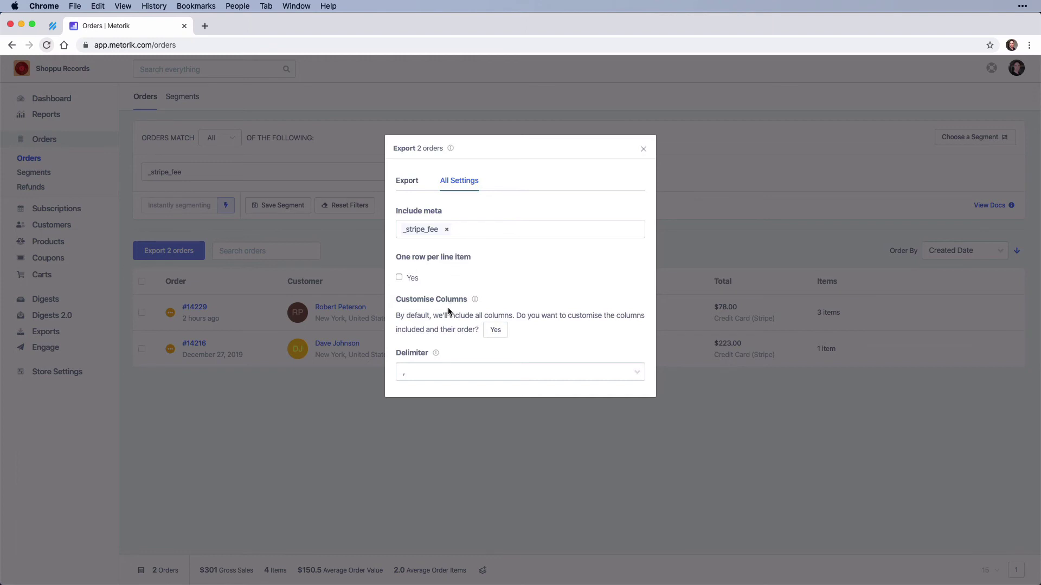
{"action": "left_click", "coordinate": [406, 187]}
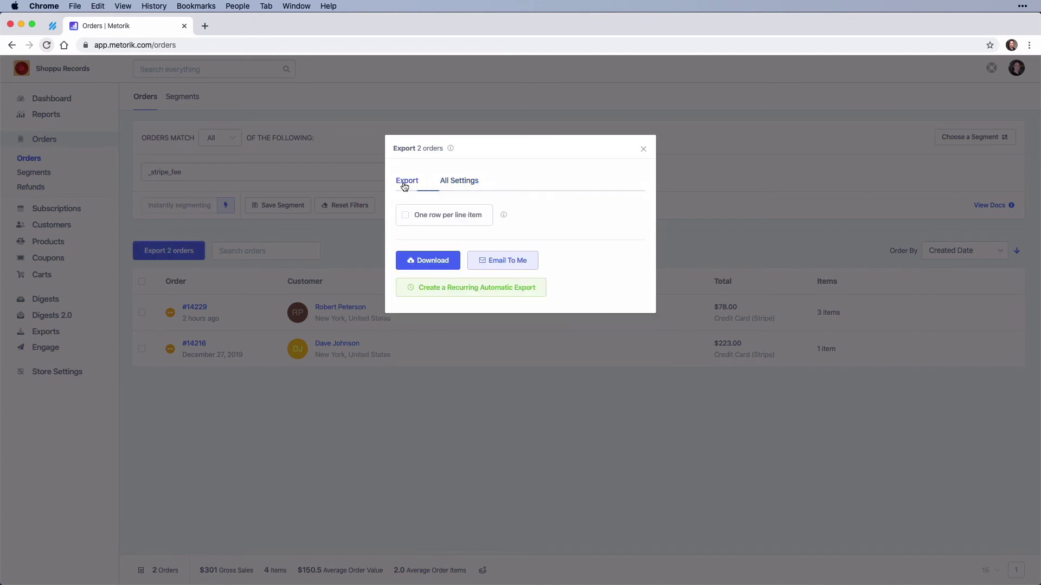
{"action": "left_click", "coordinate": [435, 264]}
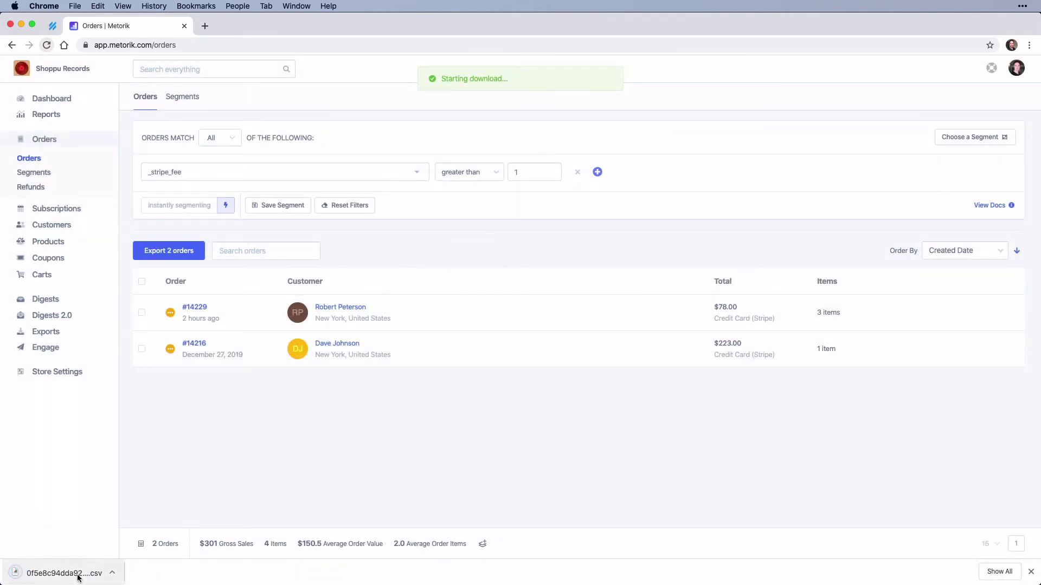
Step: Open the orders CSV in Numbers and scroll right to the _stripe_fee column showing 2.56 and 6.77
{"action": "left_click", "coordinate": [78, 576]}
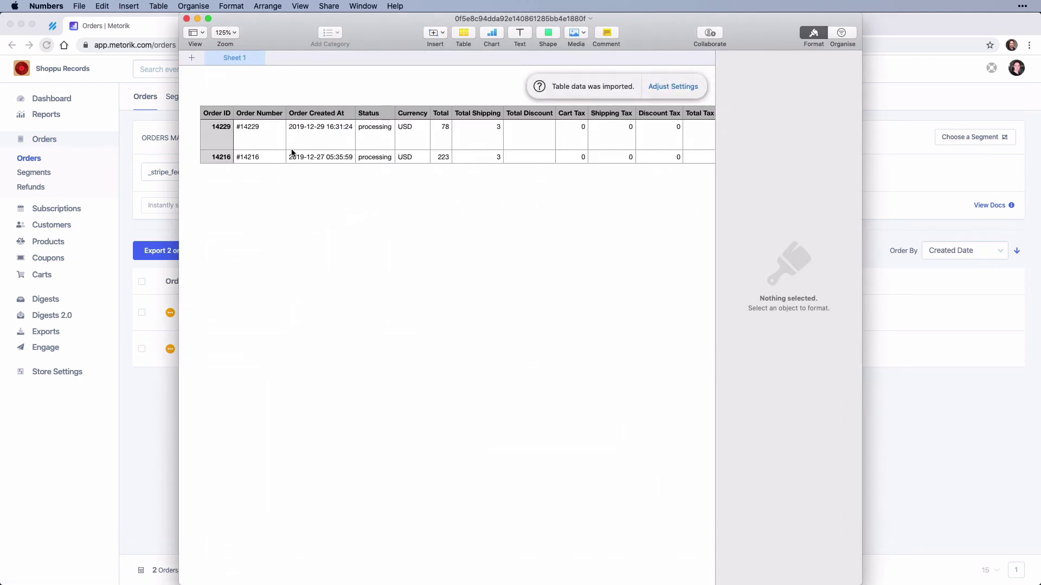
{"action": "scroll", "coordinate": [292, 151], "scroll_direction": "right", "scroll_amount": 5}
{"action": "scroll", "coordinate": [291, 152], "scroll_direction": "right", "scroll_amount": 10}
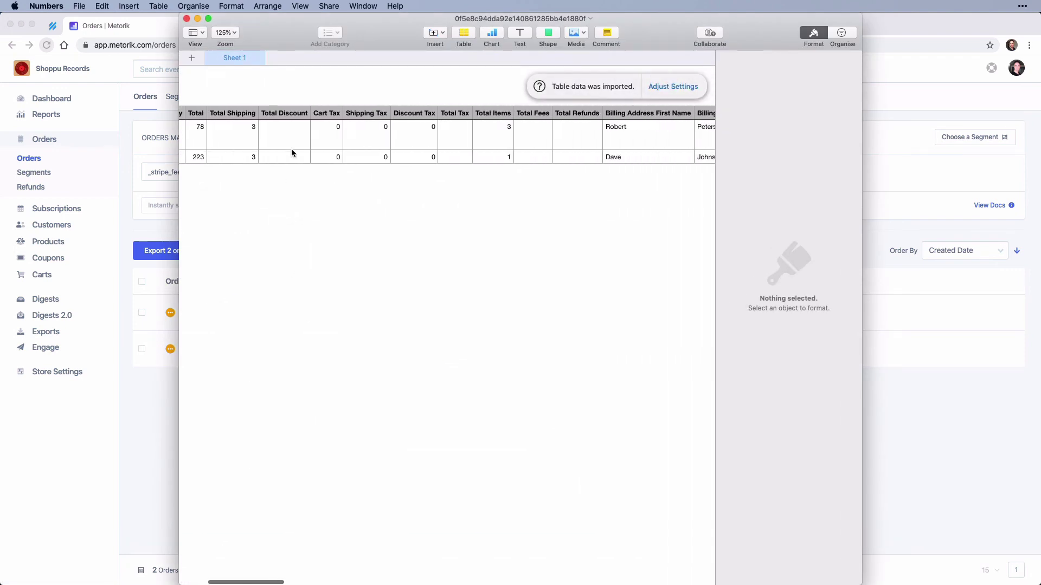
{"action": "scroll", "coordinate": [291, 152], "scroll_direction": "right", "scroll_amount": 10}
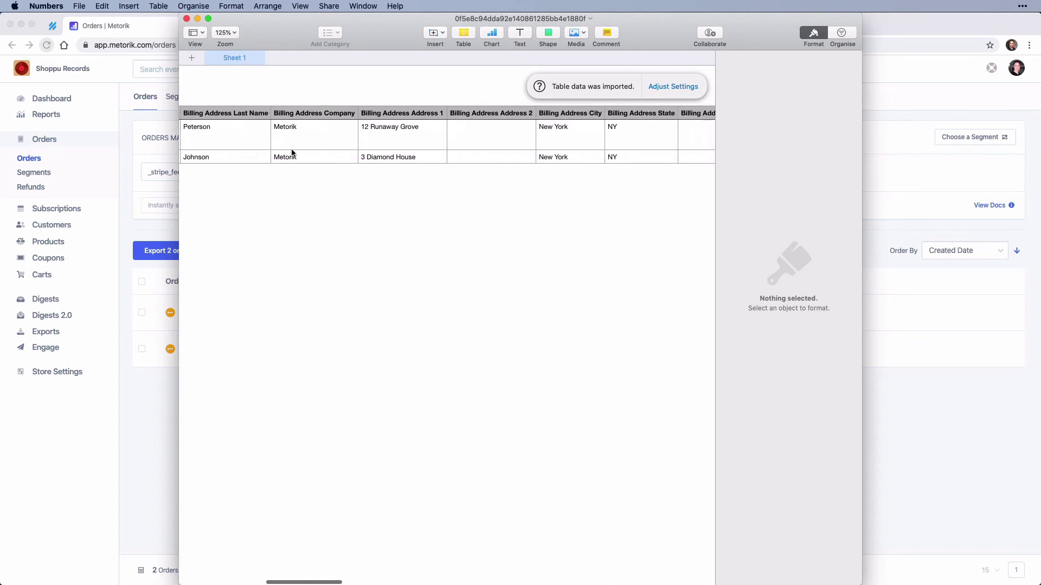
{"action": "scroll", "coordinate": [291, 152], "scroll_direction": "right", "scroll_amount": 10}
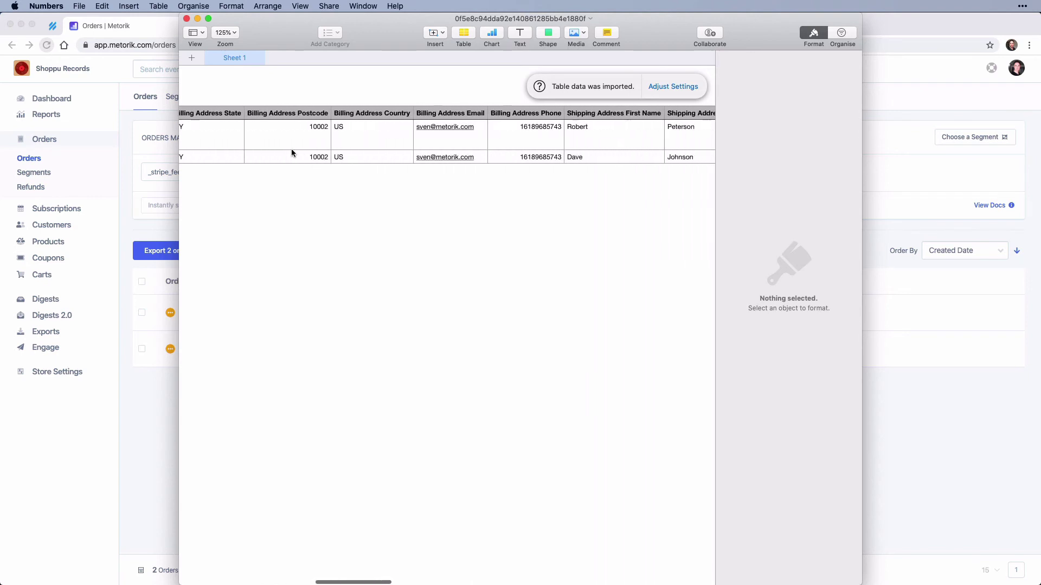
{"action": "scroll", "coordinate": [292, 152], "scroll_direction": "right", "scroll_amount": 10}
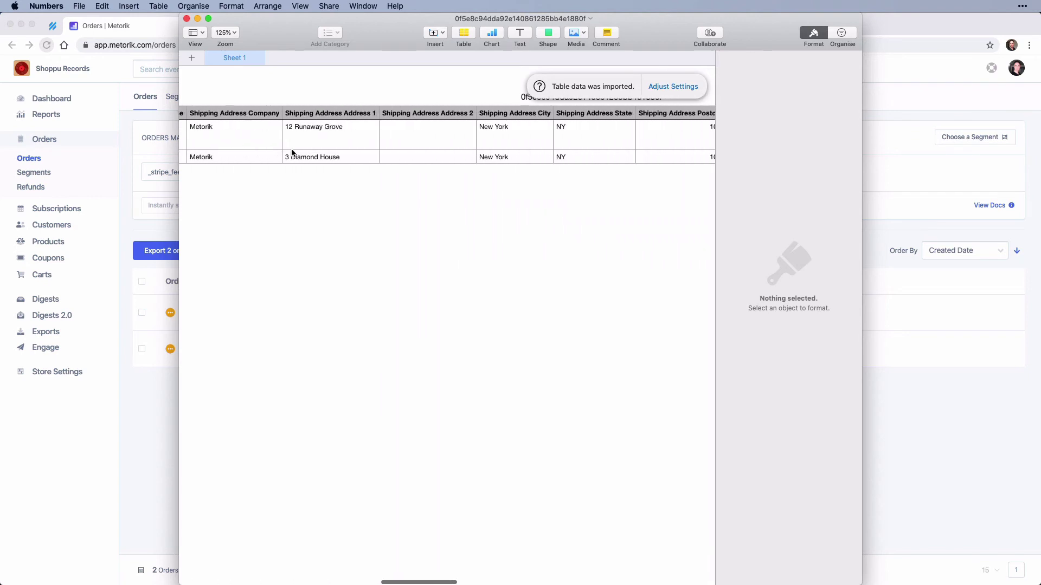
{"action": "scroll", "coordinate": [418, 146], "scroll_direction": "right", "scroll_amount": 10}
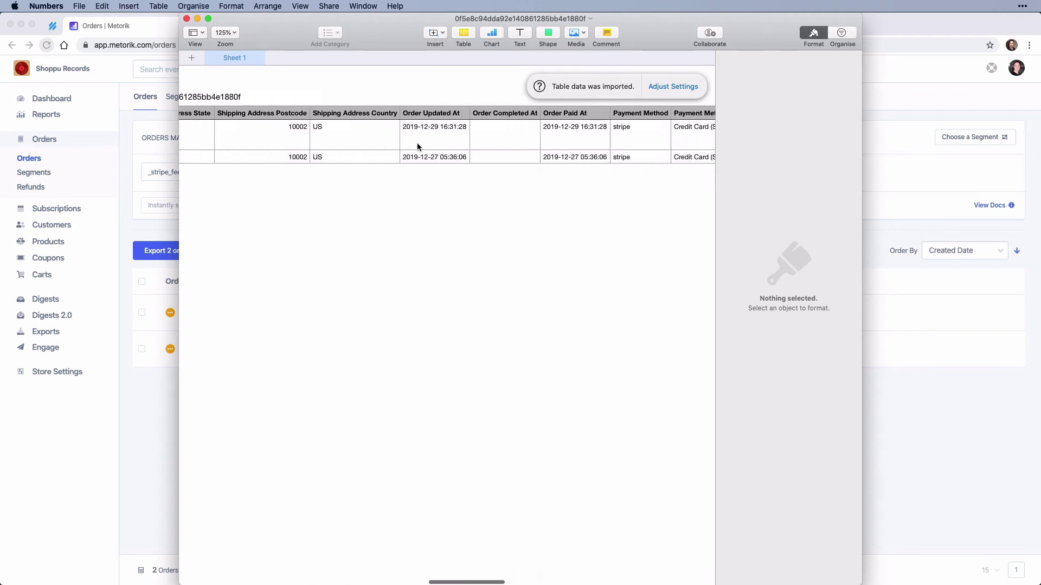
{"action": "scroll", "coordinate": [418, 146], "scroll_direction": "right", "scroll_amount": 10}
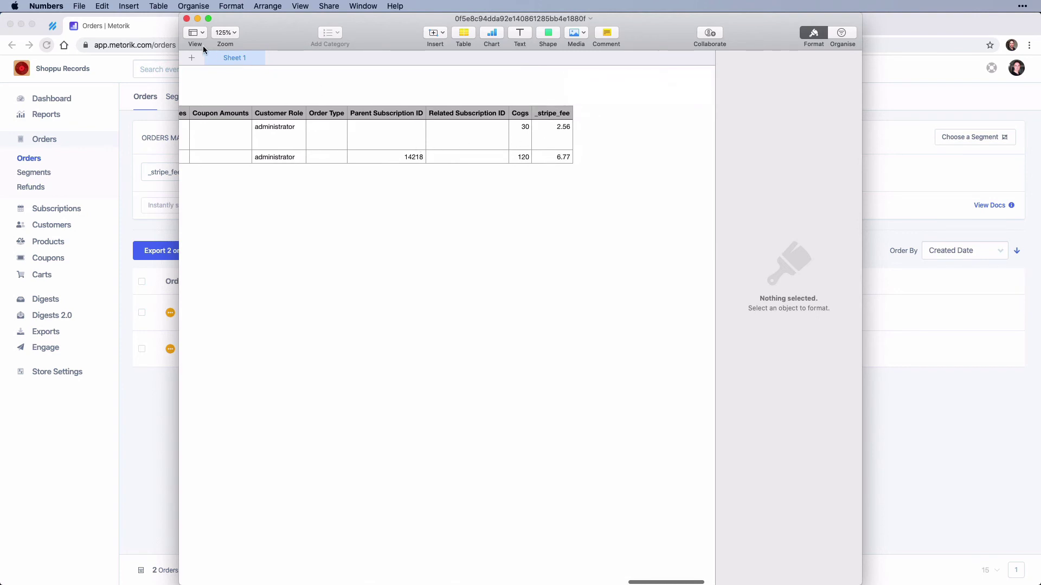
Step: Close the spreadsheet, re-export the 2 orders with one row per line item, and open the CSV
{"action": "left_click", "coordinate": [187, 19]}
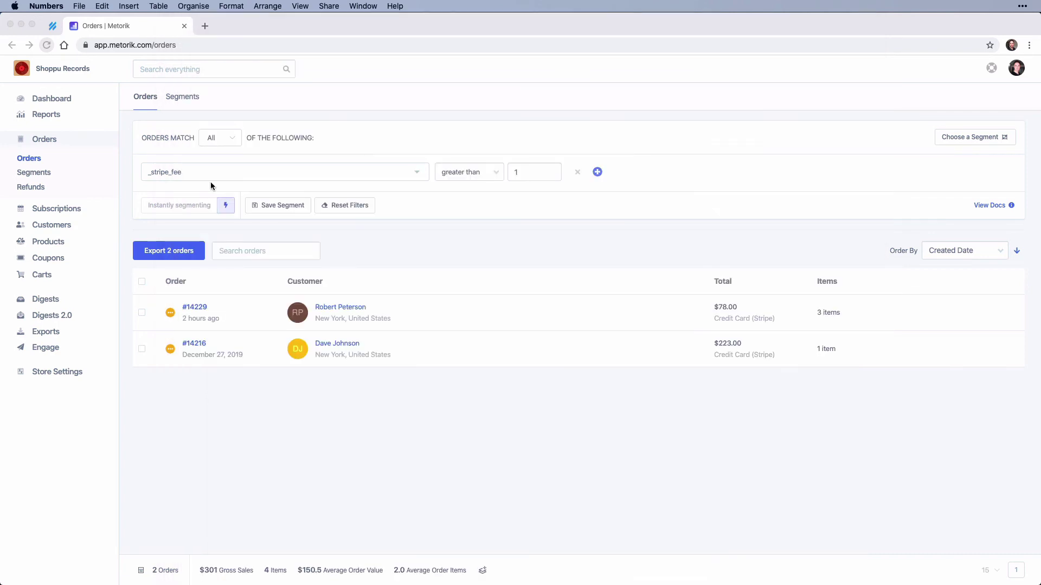
{"action": "left_click", "coordinate": [176, 252]}
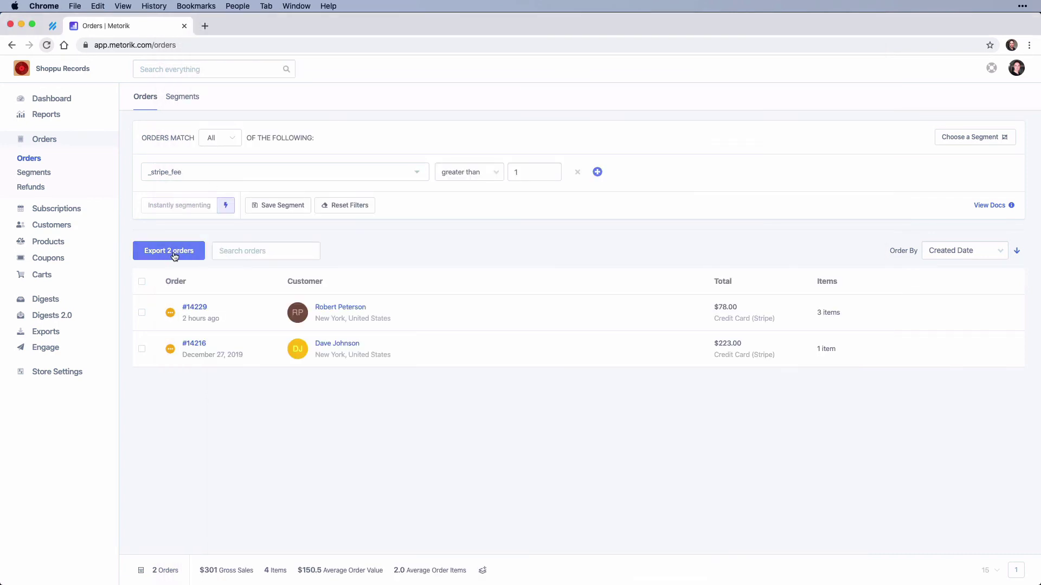
{"action": "left_click", "coordinate": [176, 252]}
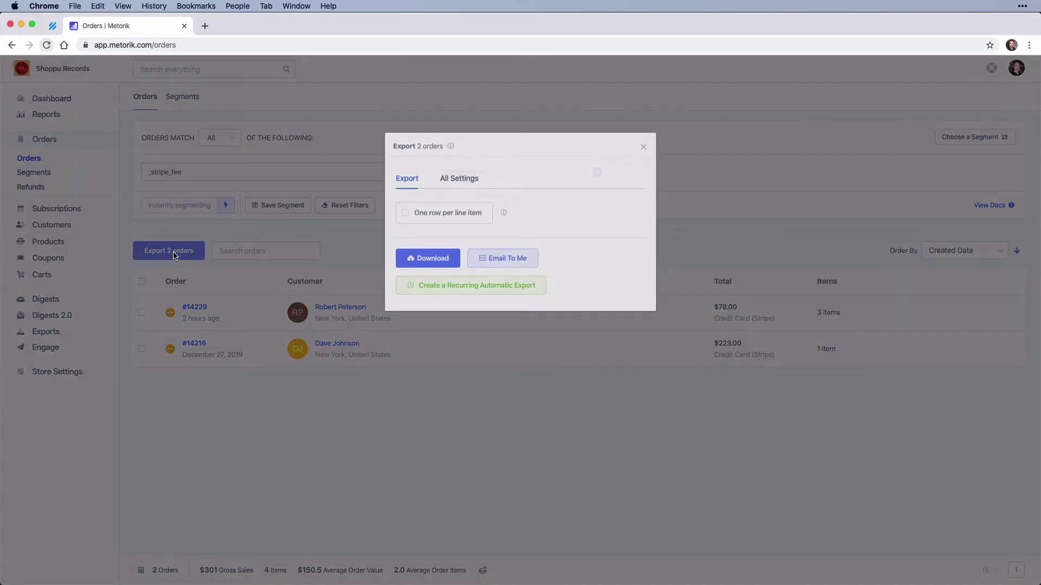
{"action": "left_click", "coordinate": [406, 217]}
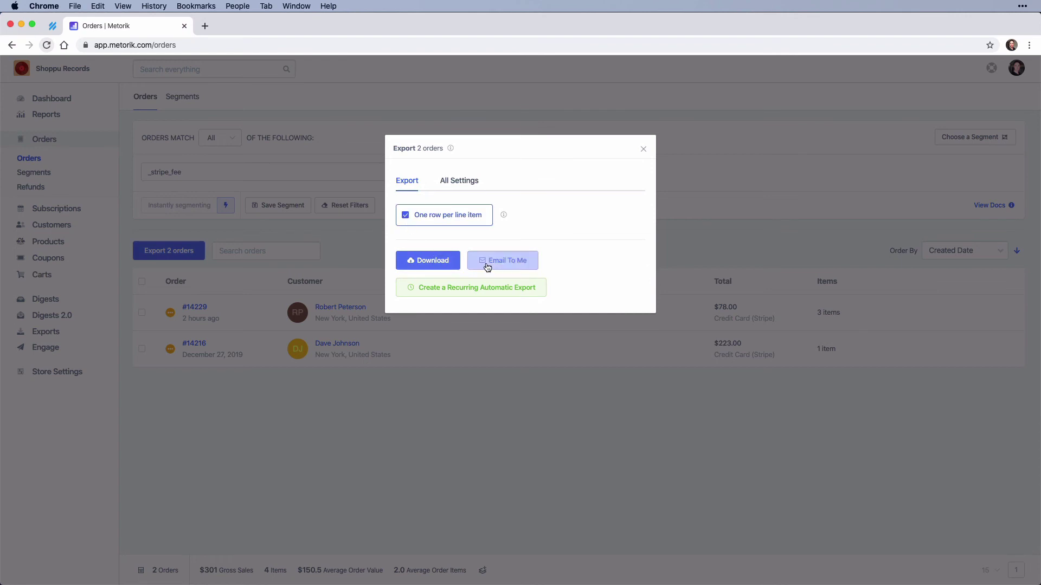
{"action": "left_click", "coordinate": [431, 262]}
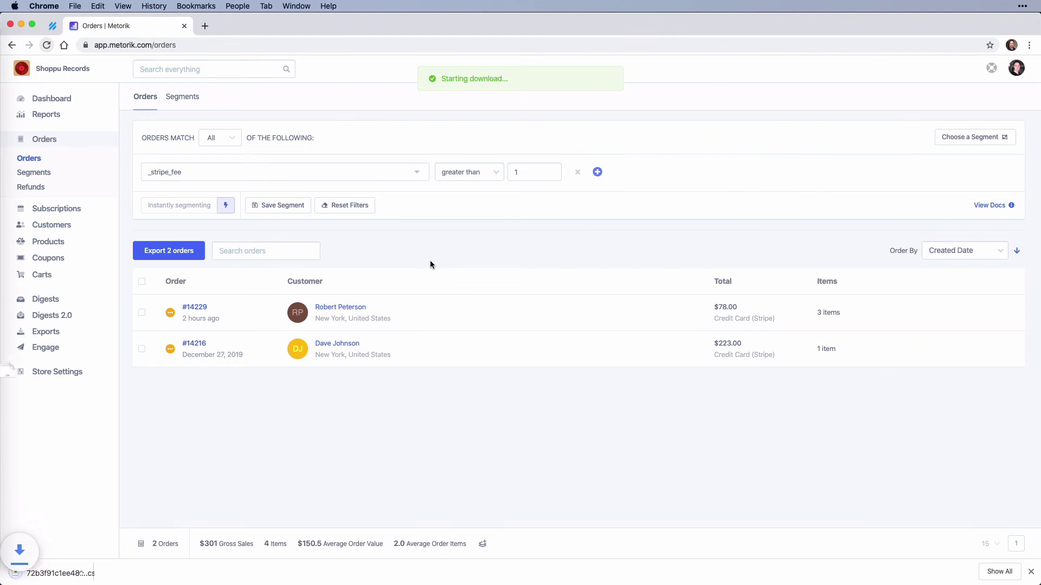
{"action": "left_click", "coordinate": [81, 573]}
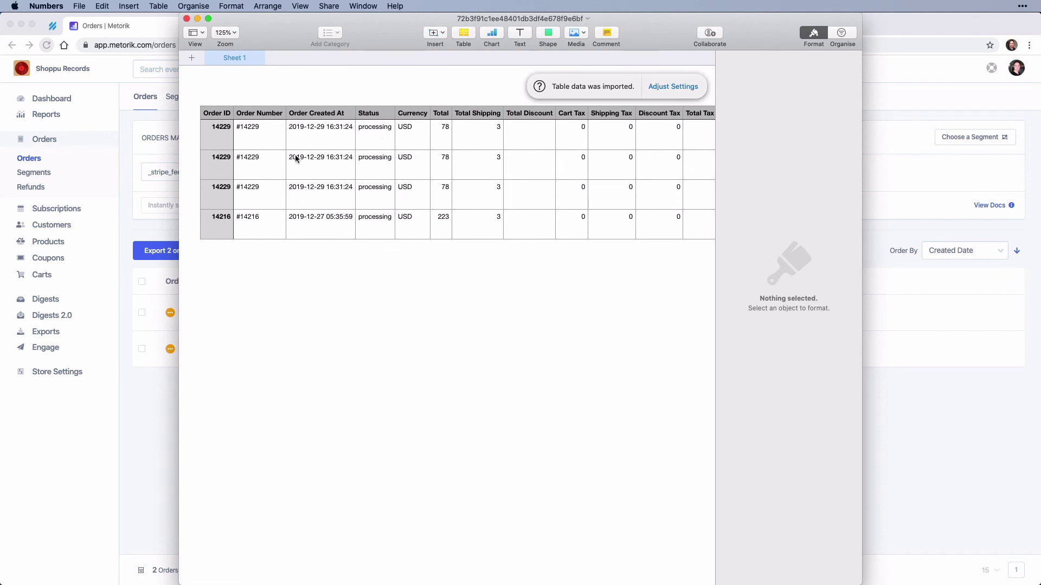
Step: Scroll across every column of the 4-row line-item spreadsheet, then close it to return to Metorik
{"action": "scroll", "coordinate": [446, 176], "scroll_direction": "right", "scroll_amount": 10}
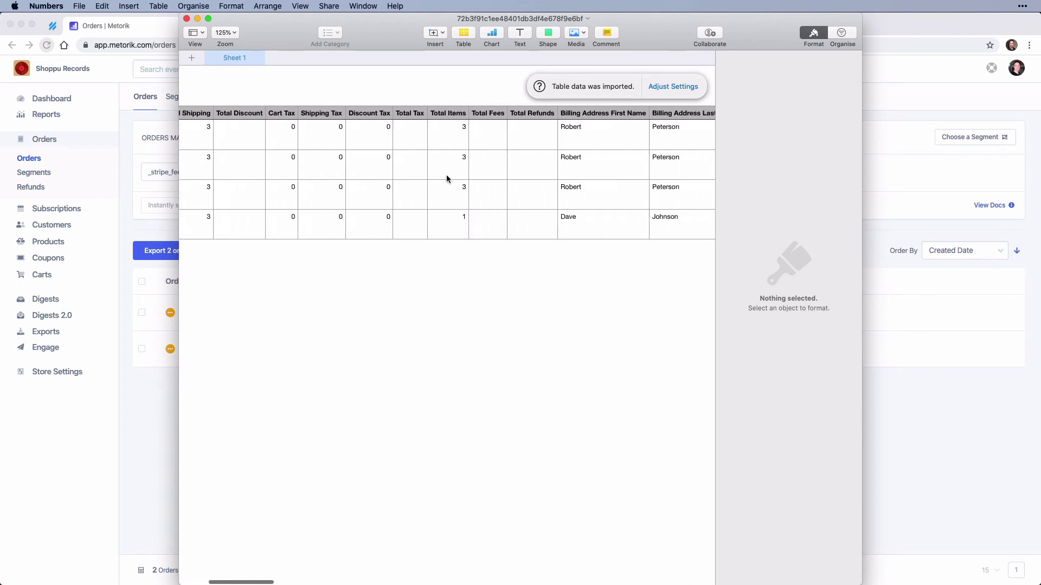
{"action": "scroll", "coordinate": [446, 179], "scroll_direction": "left", "scroll_amount": 10}
{"action": "scroll", "coordinate": [447, 179], "scroll_direction": "right", "scroll_amount": 15}
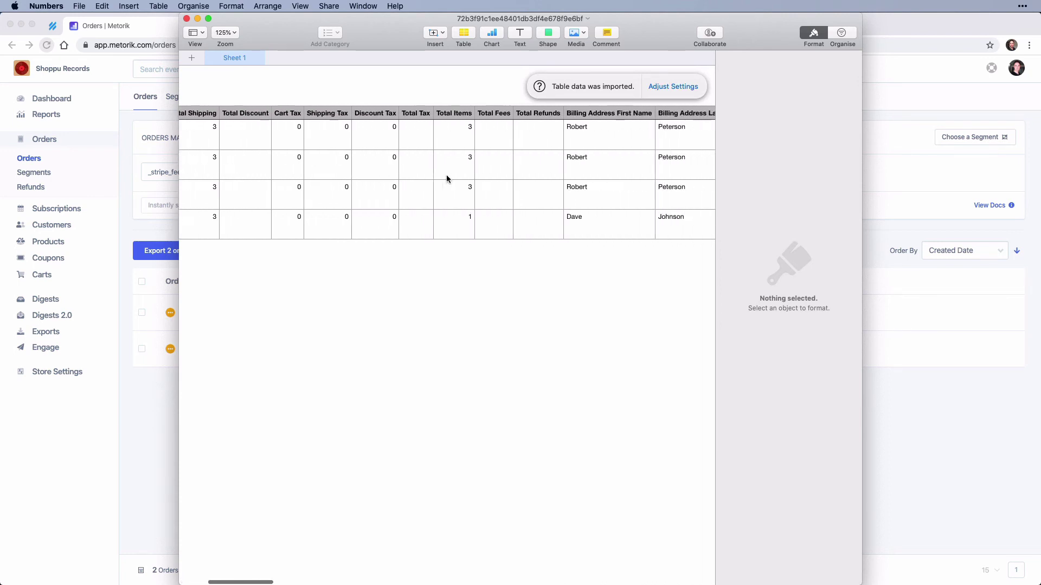
{"action": "scroll", "coordinate": [447, 174], "scroll_direction": "right", "scroll_amount": 5}
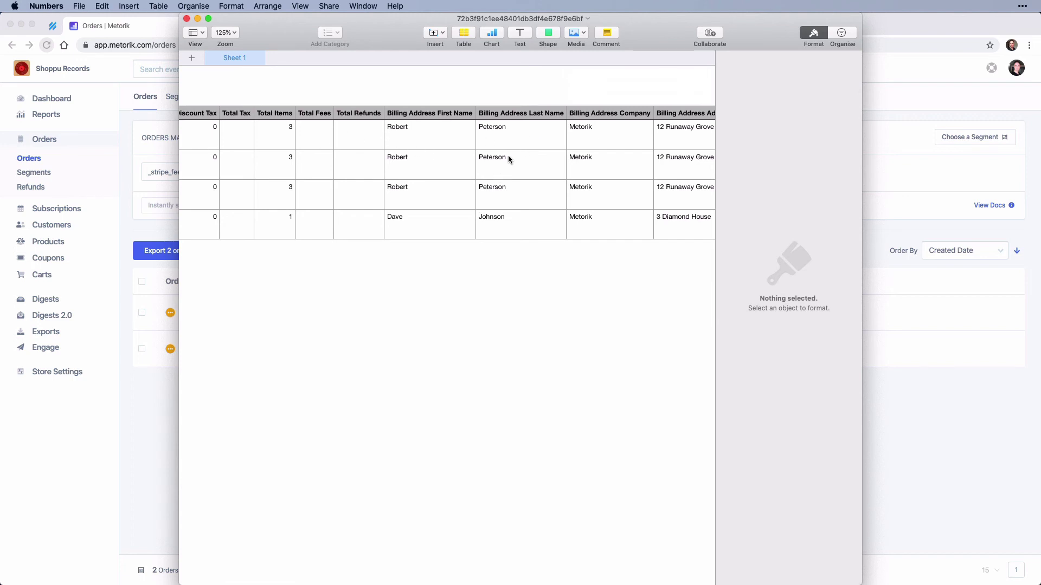
{"action": "scroll", "coordinate": [512, 177], "scroll_direction": "right", "scroll_amount": 10}
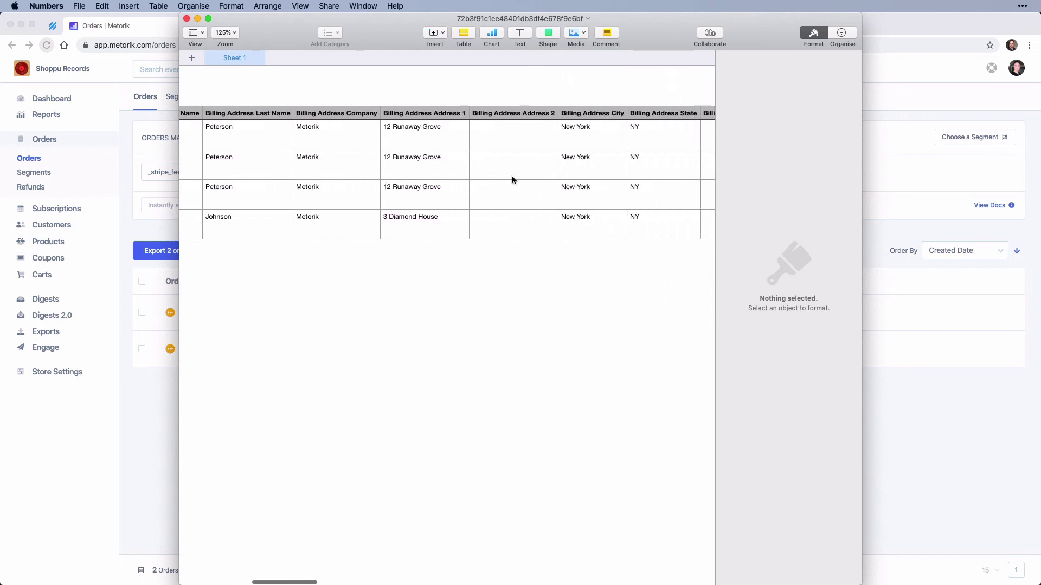
{"action": "scroll", "coordinate": [511, 180], "scroll_direction": "right", "scroll_amount": 15}
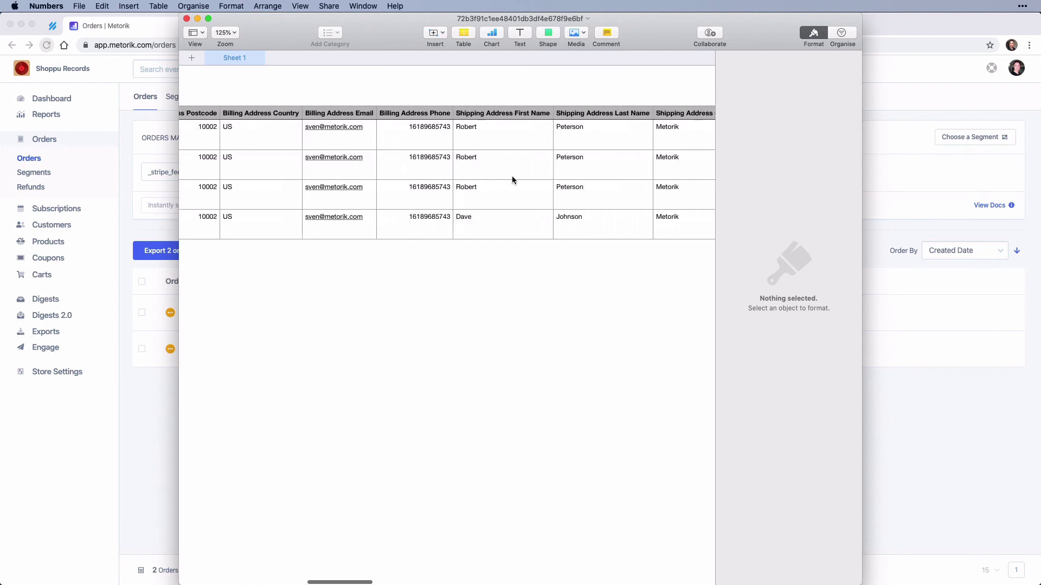
{"action": "scroll", "coordinate": [512, 180], "scroll_direction": "right", "scroll_amount": 15}
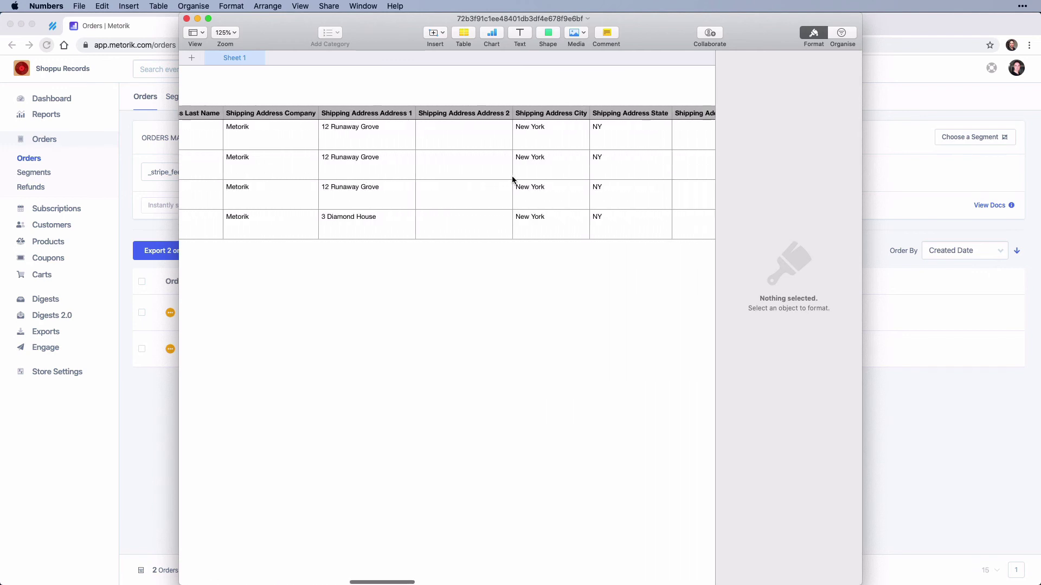
{"action": "scroll", "coordinate": [512, 180], "scroll_direction": "right", "scroll_amount": 15}
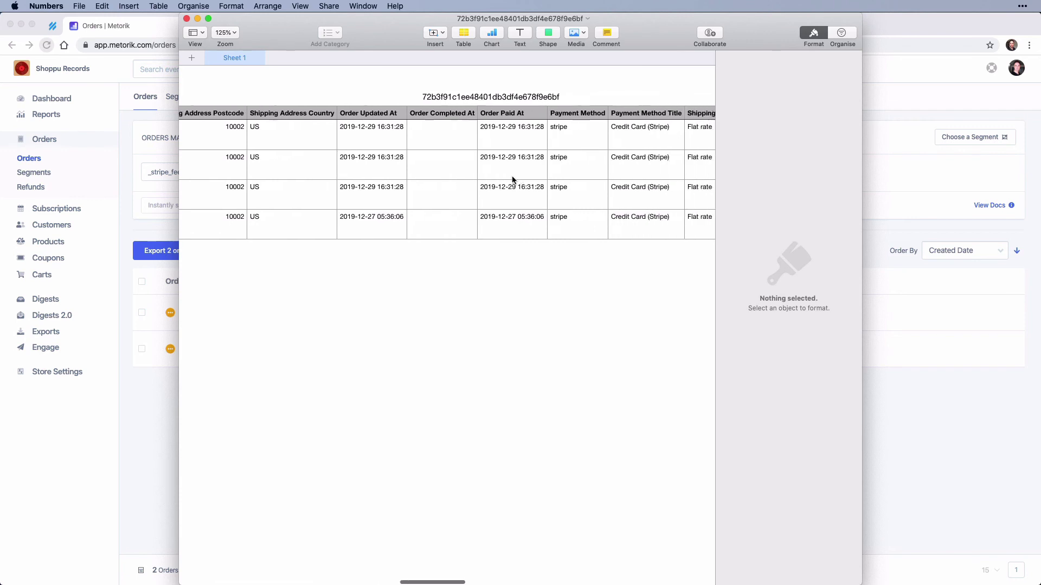
{"action": "scroll", "coordinate": [513, 179], "scroll_direction": "right", "scroll_amount": 15}
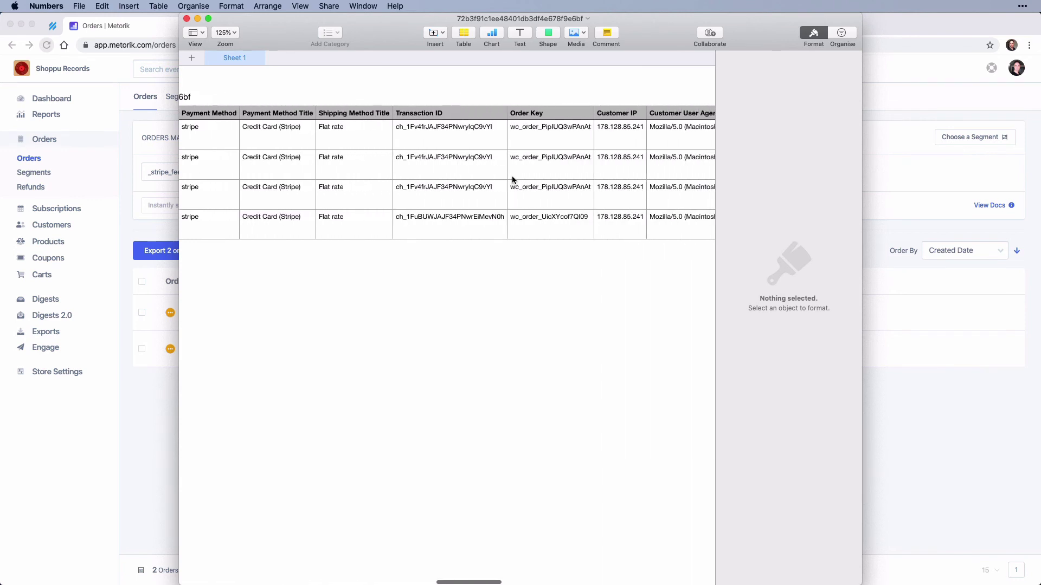
{"action": "scroll", "coordinate": [513, 179], "scroll_direction": "right", "scroll_amount": 15}
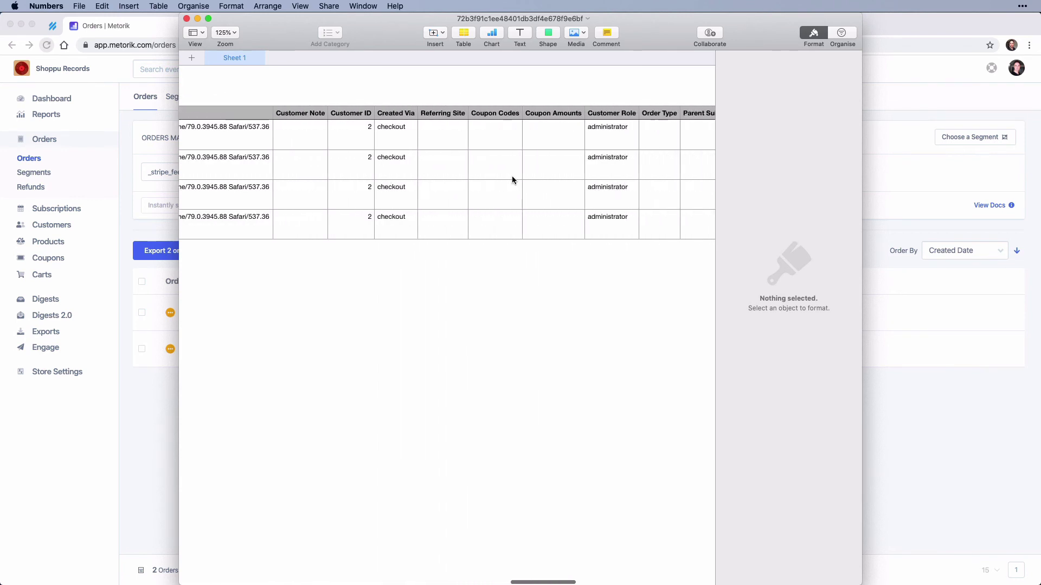
{"action": "scroll", "coordinate": [512, 180], "scroll_direction": "right", "scroll_amount": 15}
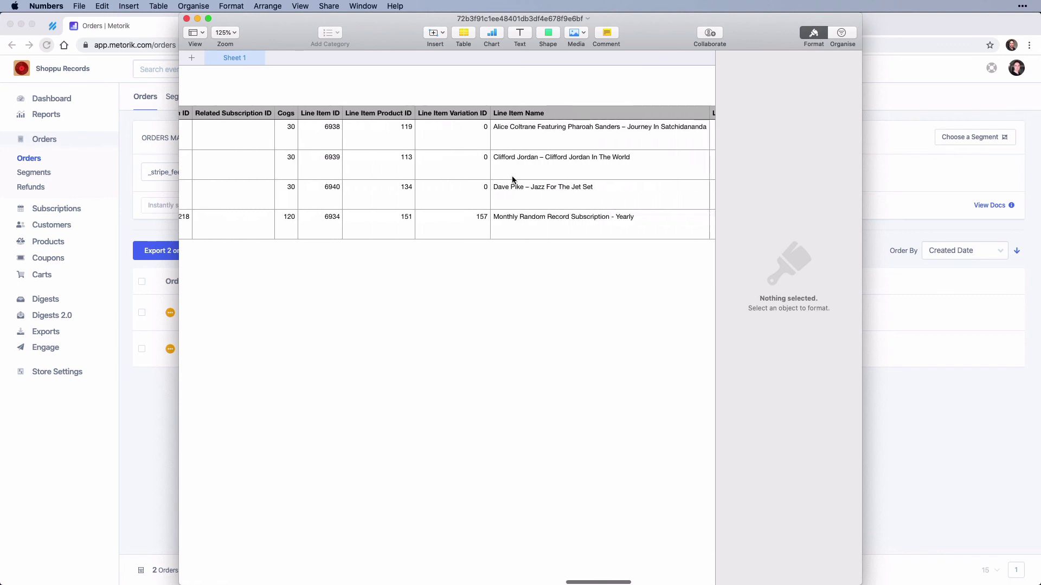
{"action": "scroll", "coordinate": [527, 170], "scroll_direction": "right", "scroll_amount": 3}
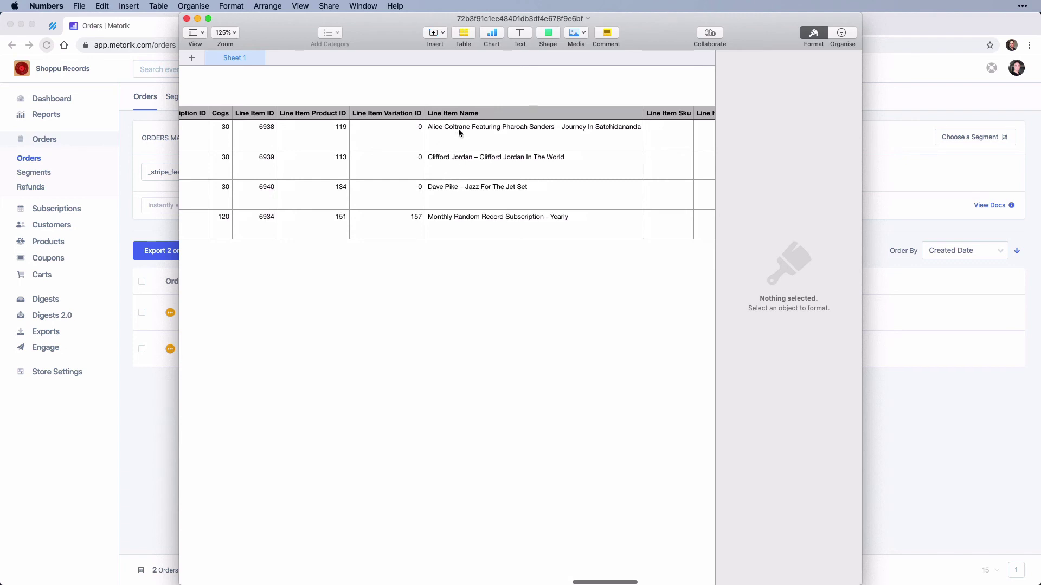
{"action": "left_click", "coordinate": [186, 19]}
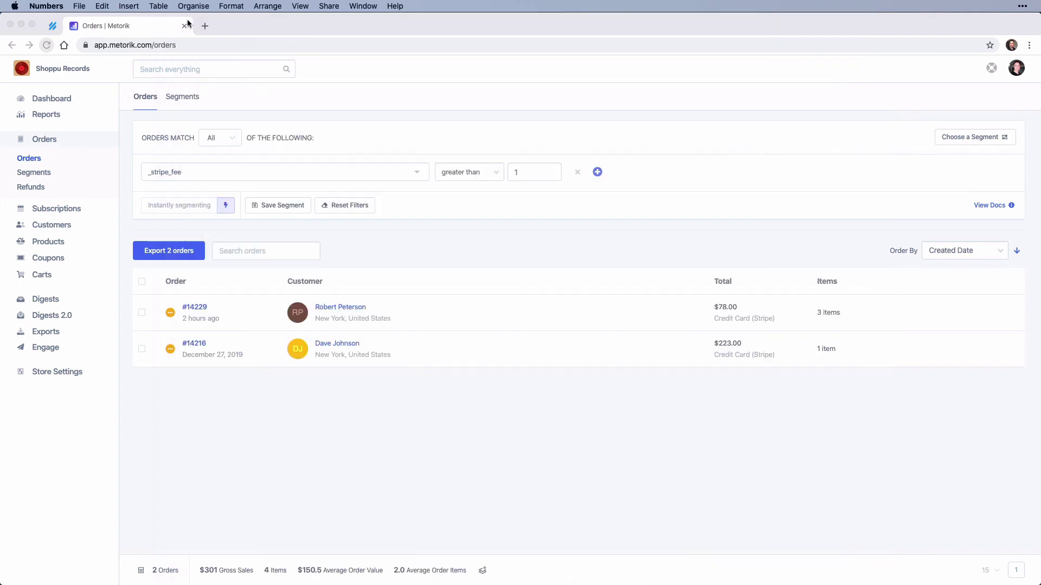
Step: Turn on Customise Columns in the export's All Settings for shipping first/last name and billing email
{"action": "left_click", "coordinate": [173, 253]}
{"action": "left_click", "coordinate": [174, 254]}
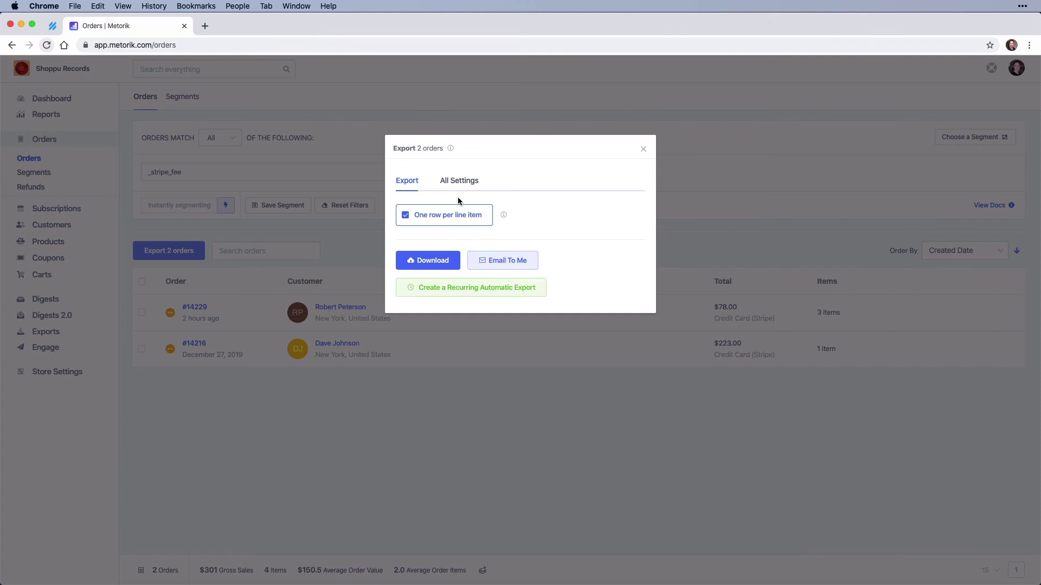
{"action": "left_click", "coordinate": [461, 185]}
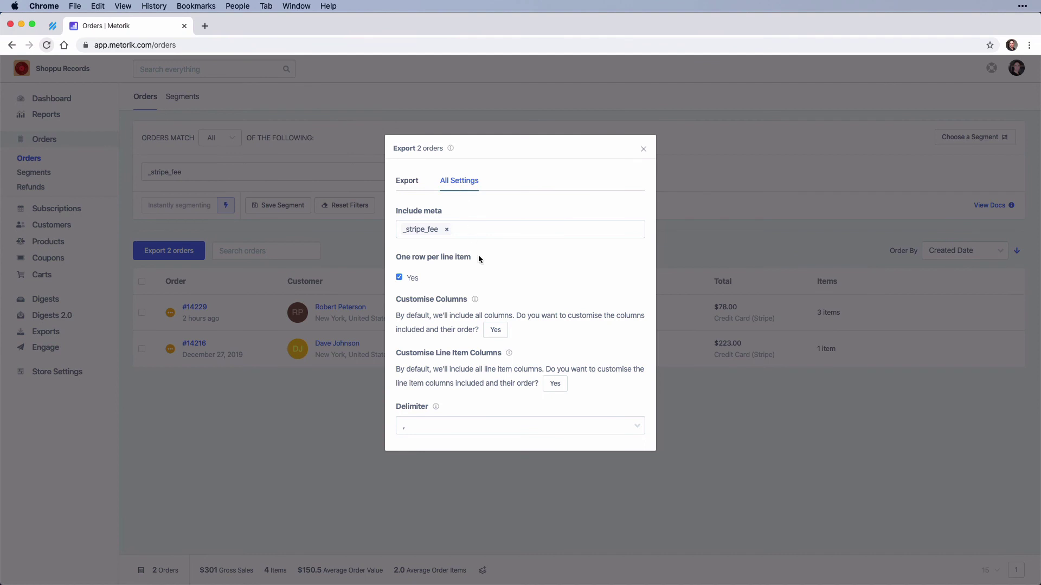
{"action": "left_click", "coordinate": [495, 331]}
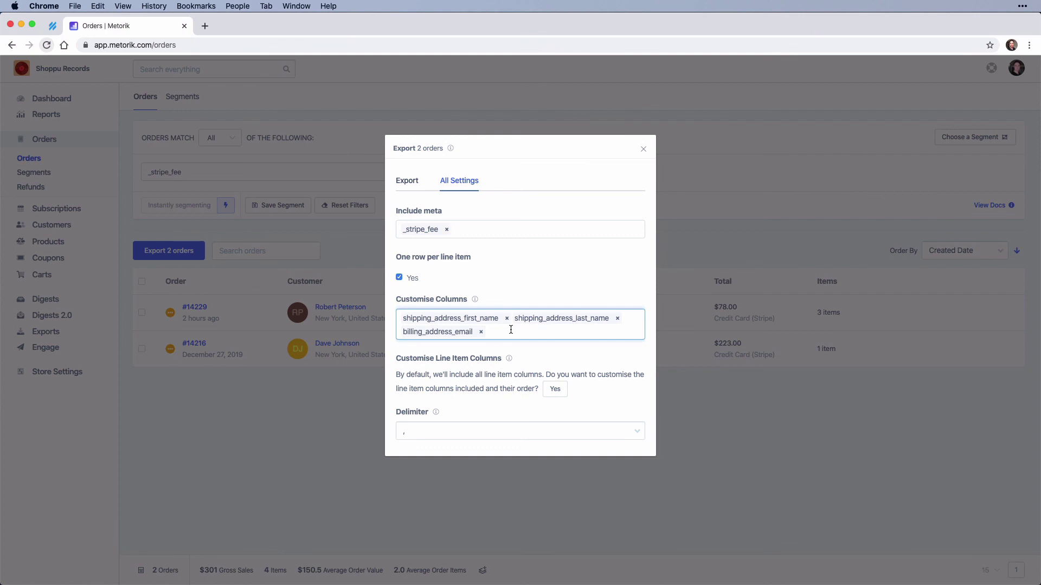
Step: Add the total column to the custom columns and switch off one row per line item
{"action": "type", "text": "to"}
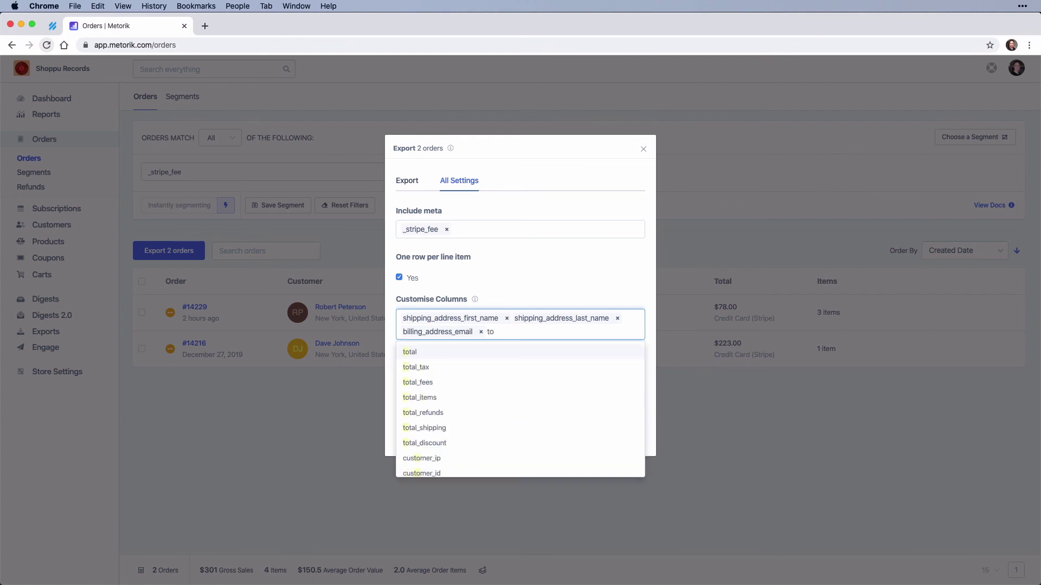
{"action": "left_click", "coordinate": [511, 353]}
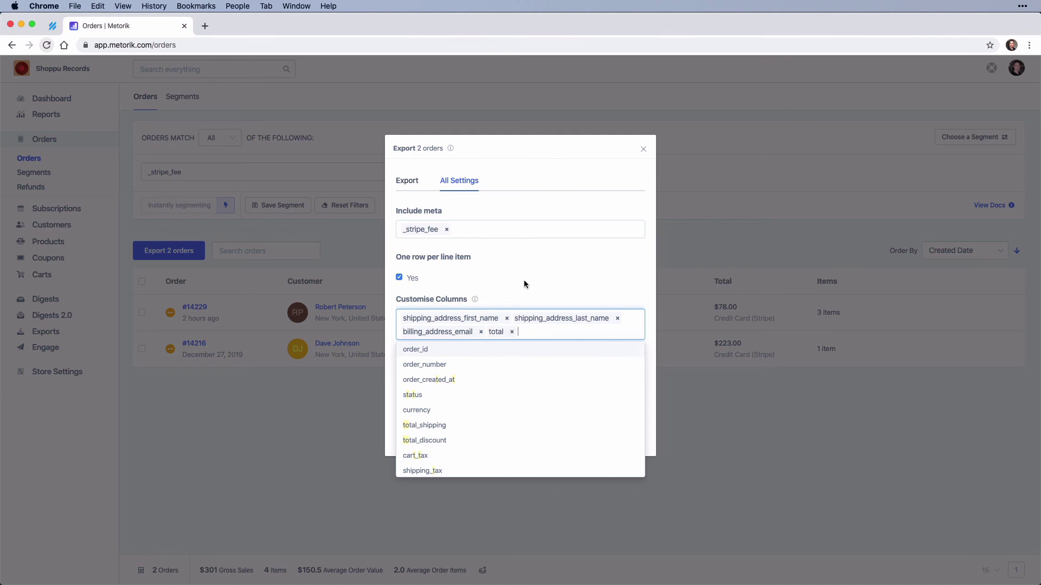
{"action": "key", "text": "shift+Tab"}
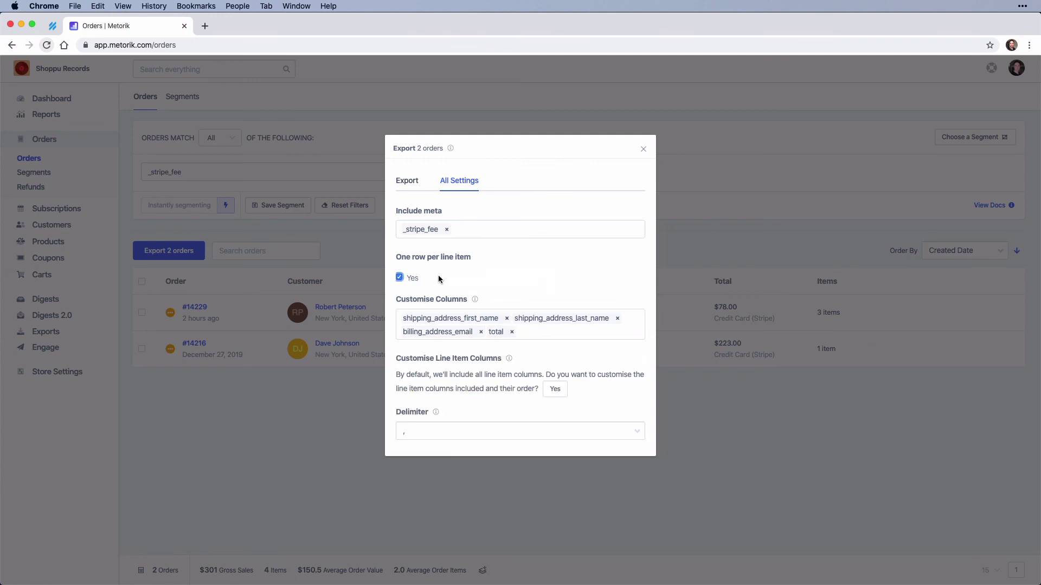
{"action": "left_click", "coordinate": [400, 278]}
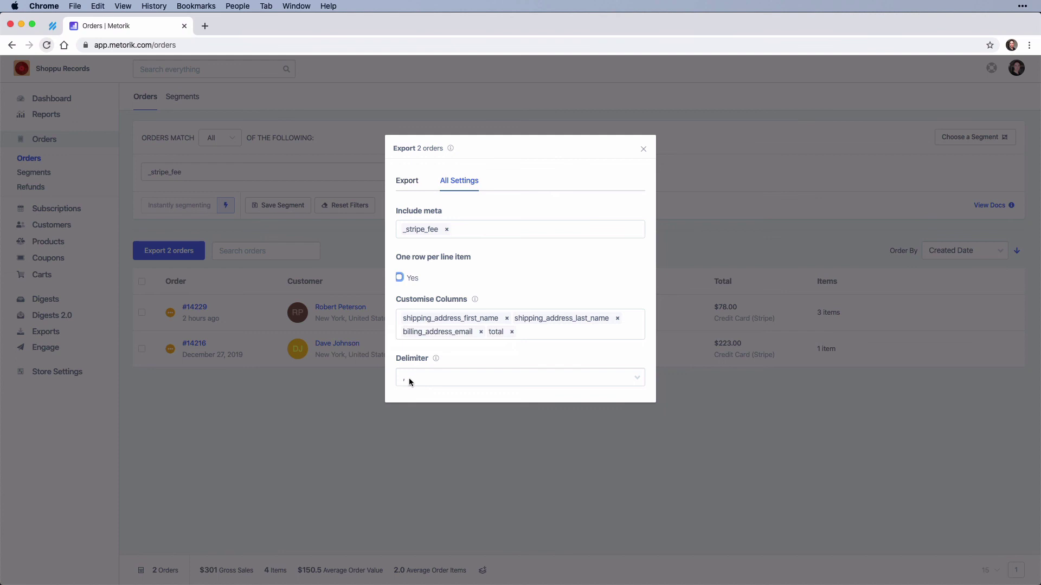
Step: Keep the comma delimiter and download the customised orders CSV
{"action": "left_click", "coordinate": [438, 375]}
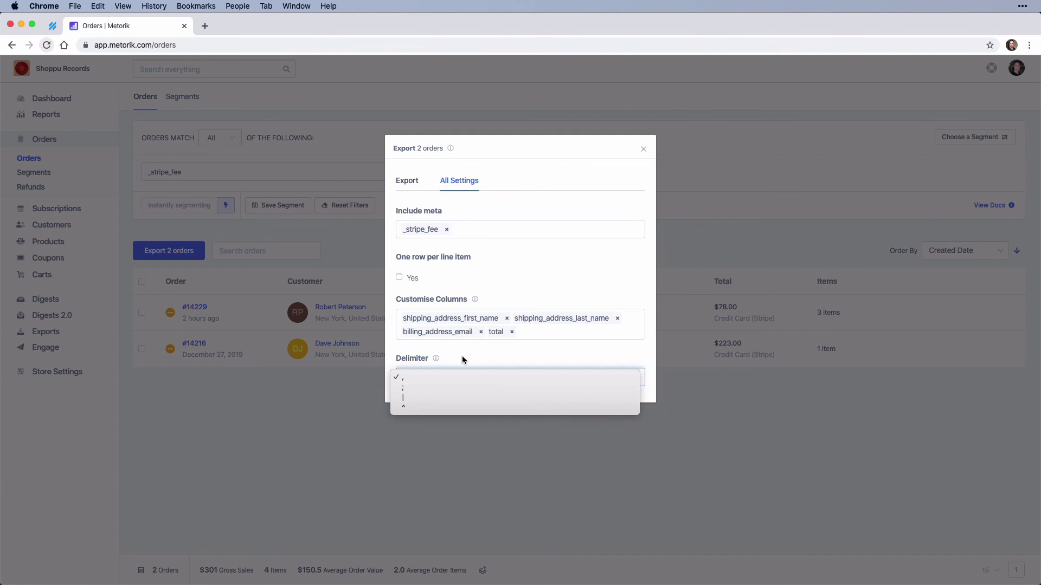
{"action": "left_click", "coordinate": [462, 359]}
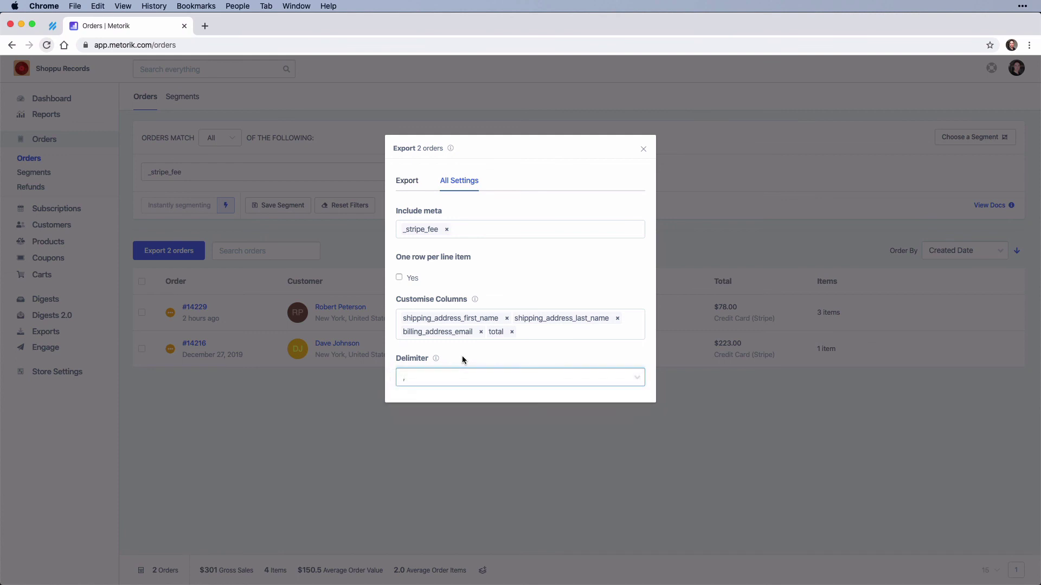
{"action": "left_click", "coordinate": [407, 182]}
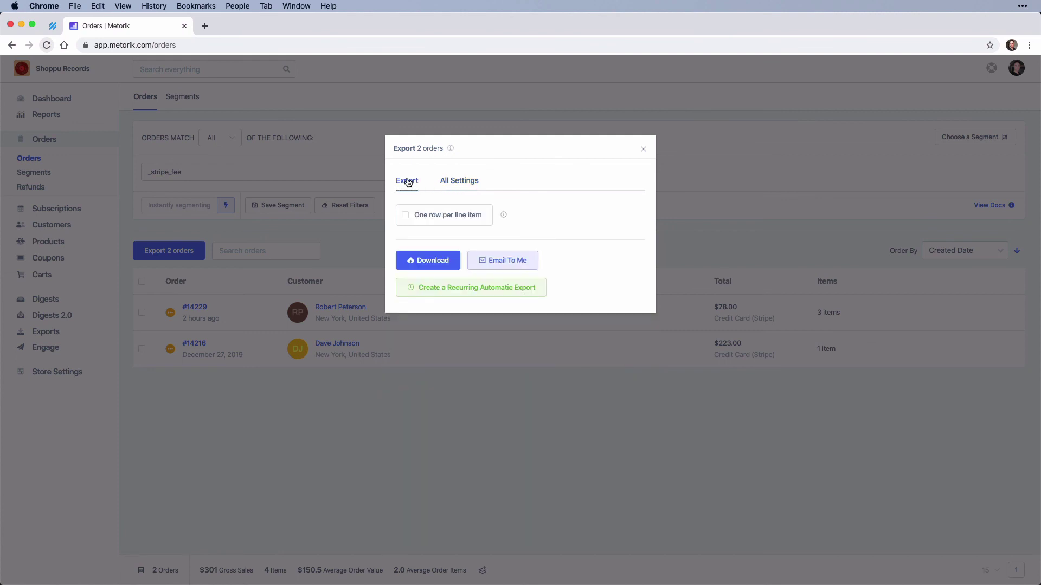
{"action": "left_click", "coordinate": [427, 263]}
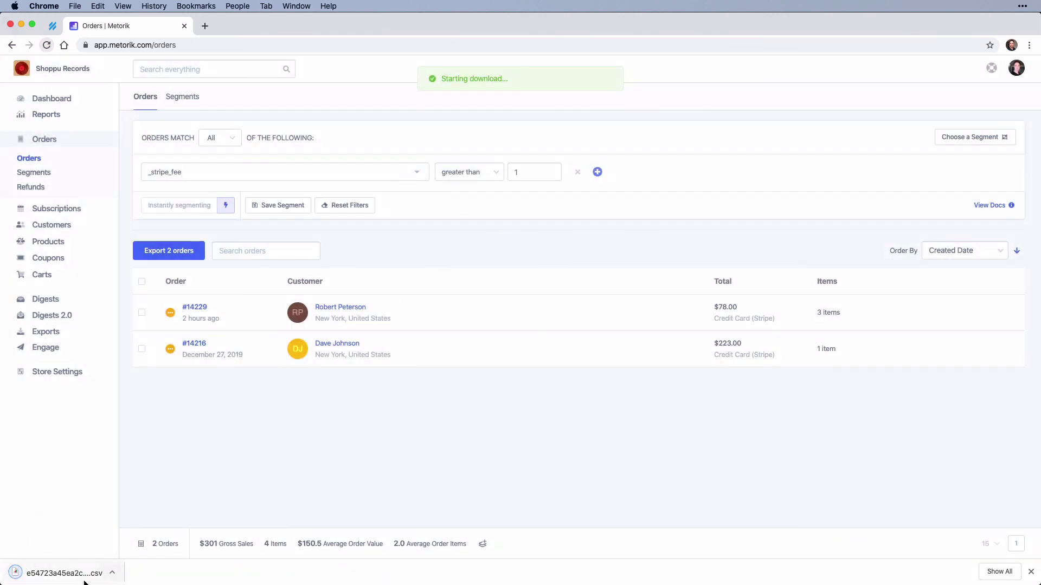
Step: Open the new CSV in Numbers, showing Total (78, 223) and _stripe_fee (2.56, 6.77)
{"action": "left_click", "coordinate": [80, 579]}
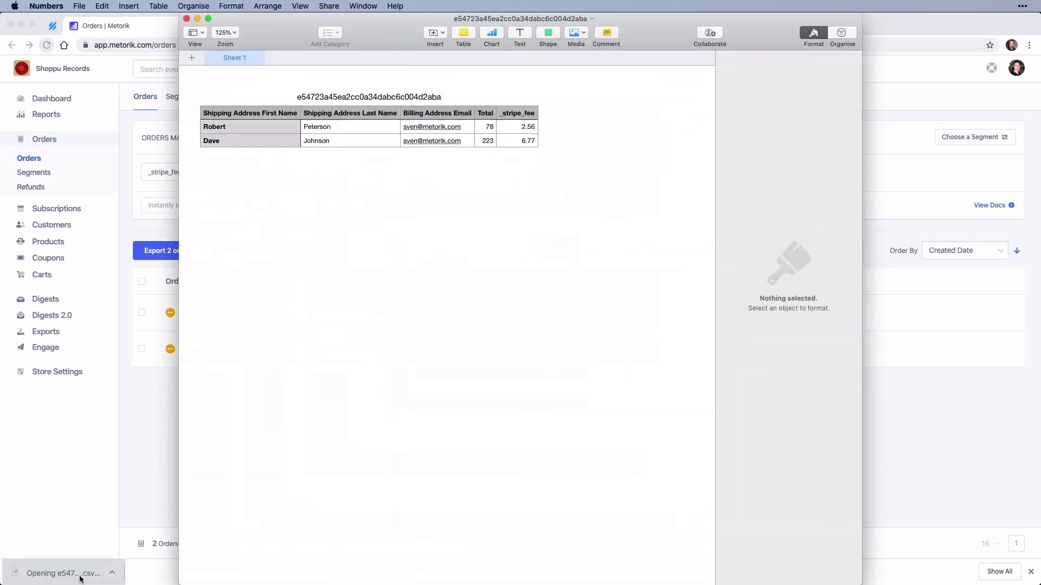